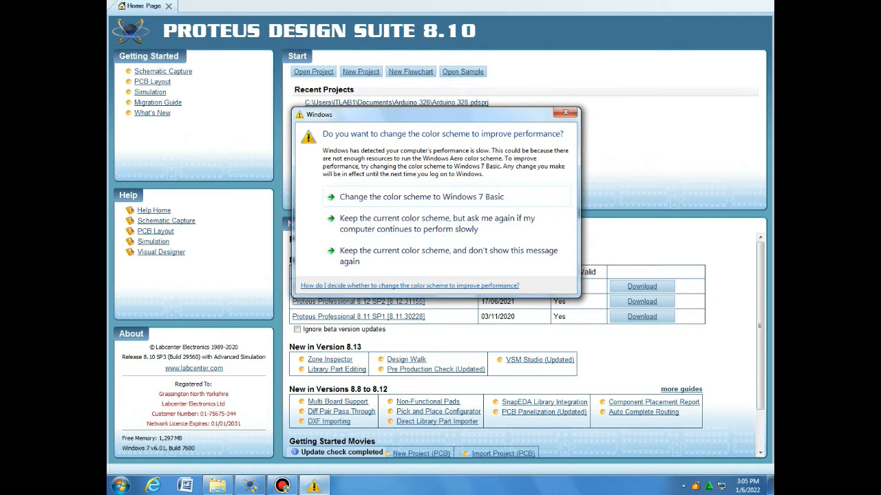
Keep the current color scheme without showing the message again, and start a new project
click(447, 256)
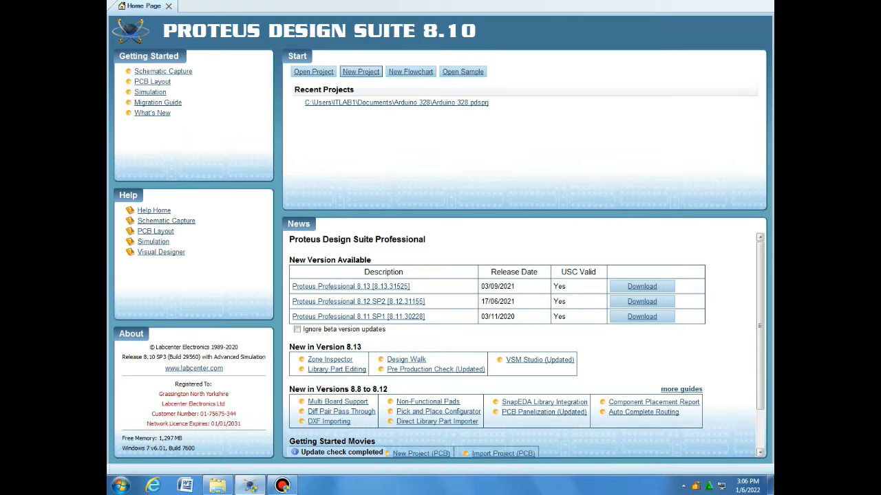
click(360, 71)
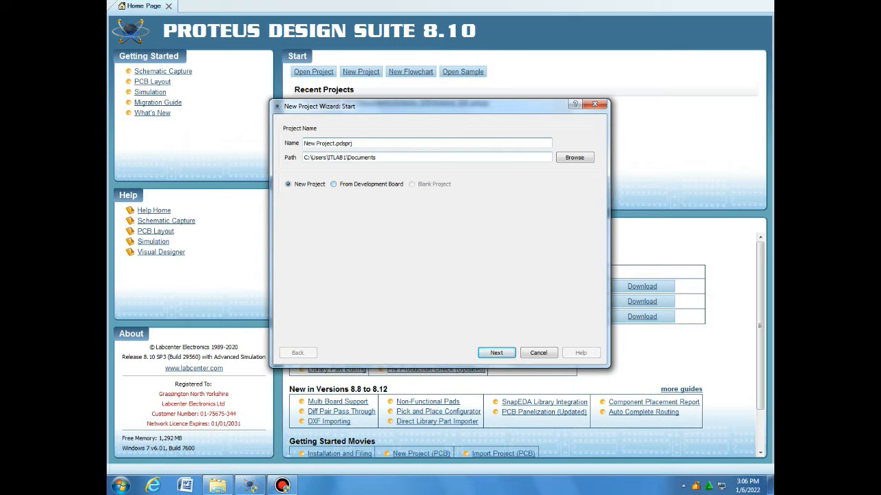
Name the new project LED
click(333, 143)
key(BackSpace)
key(BackSpace)
key(BackSpace)
key(BackSpace)
key(BackSpace)
key(BackSpace)
key(BackSpace)
key(BackSpace)
key(BackSpace)
key(BackSpace)
key(BackSpace)
key(BackSpace)
text(LED)
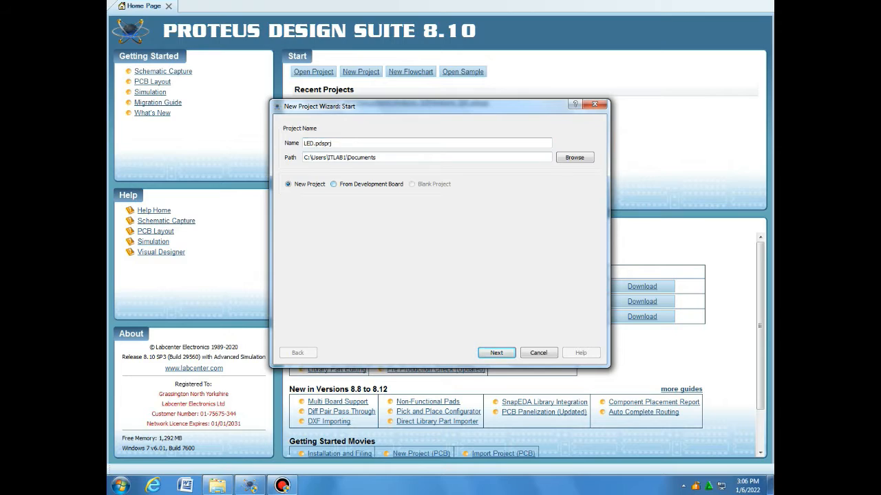
Base the new project on the Arduino 328 development board
click(333, 184)
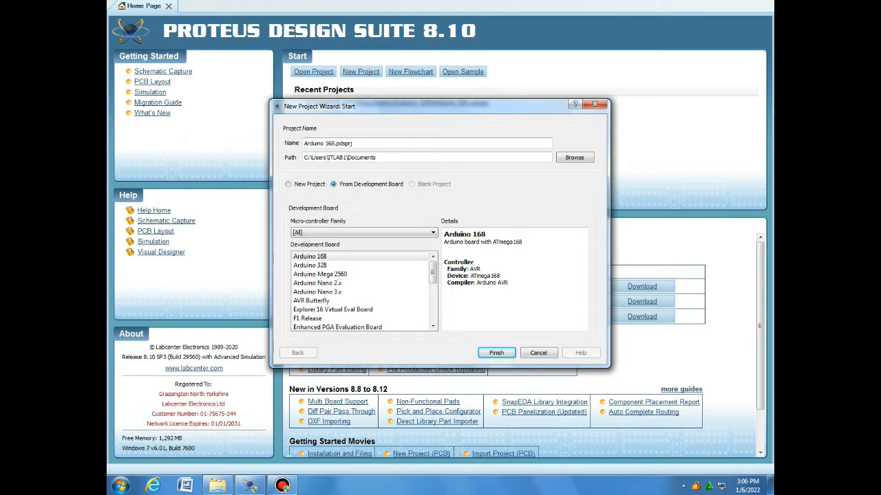
click(288, 184)
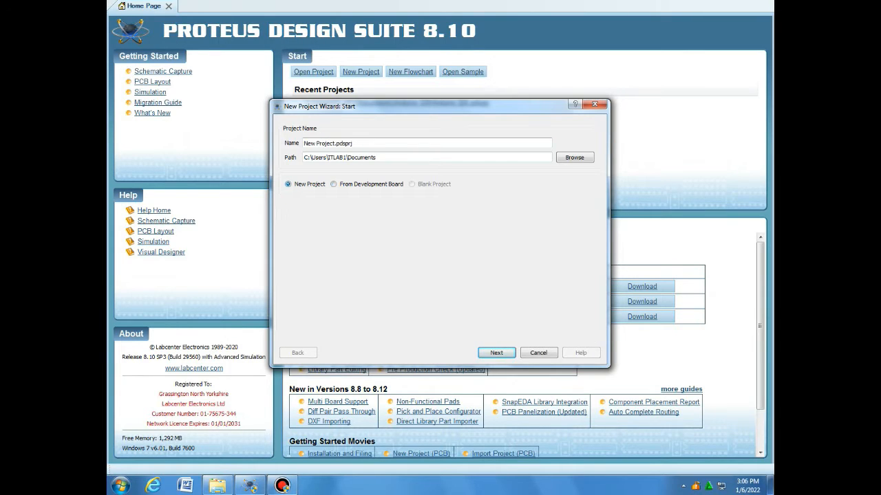
click(334, 185)
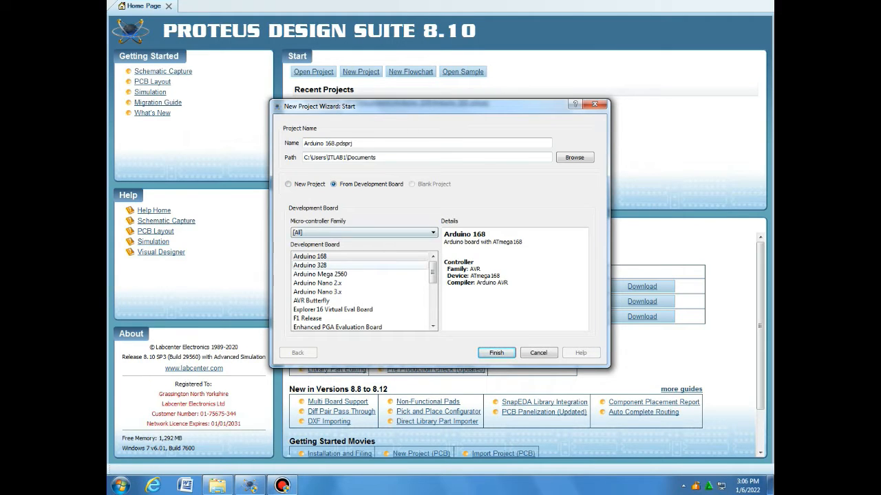
click(311, 265)
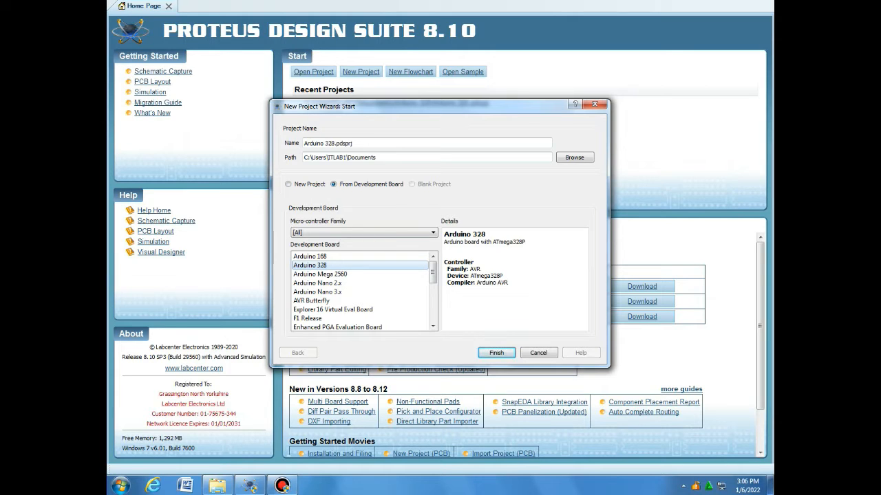
drag(444, 232, 509, 283)
click(472, 282)
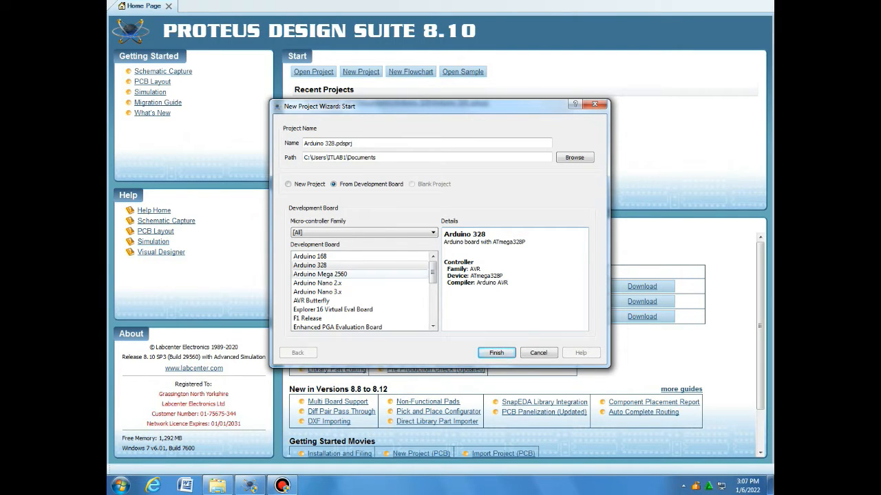
click(321, 275)
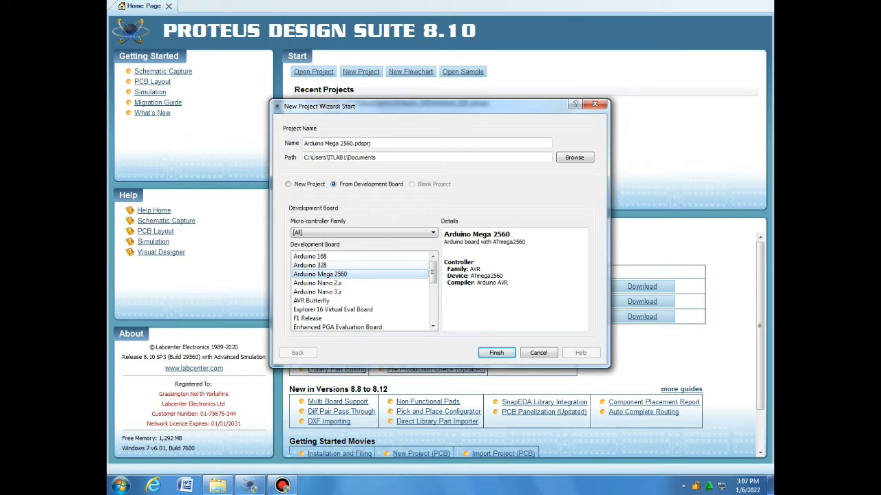
click(311, 265)
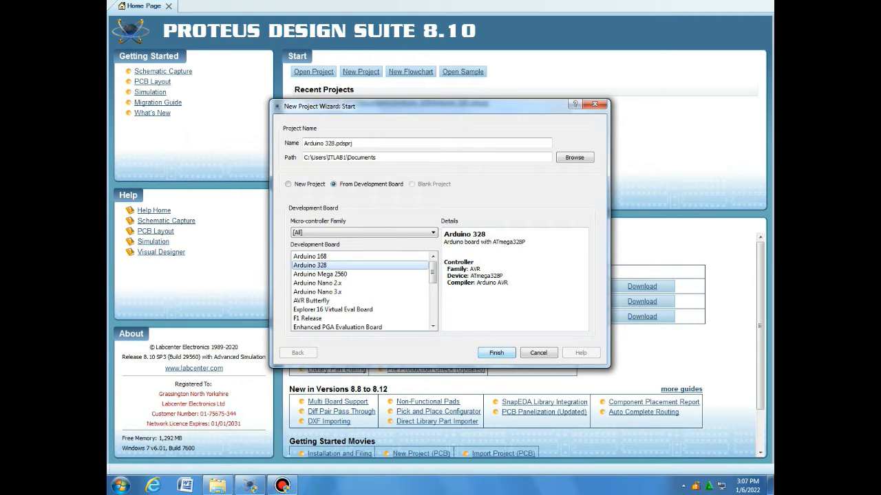
Decline replacing the existing project, rename the new one LED and create it
click(496, 353)
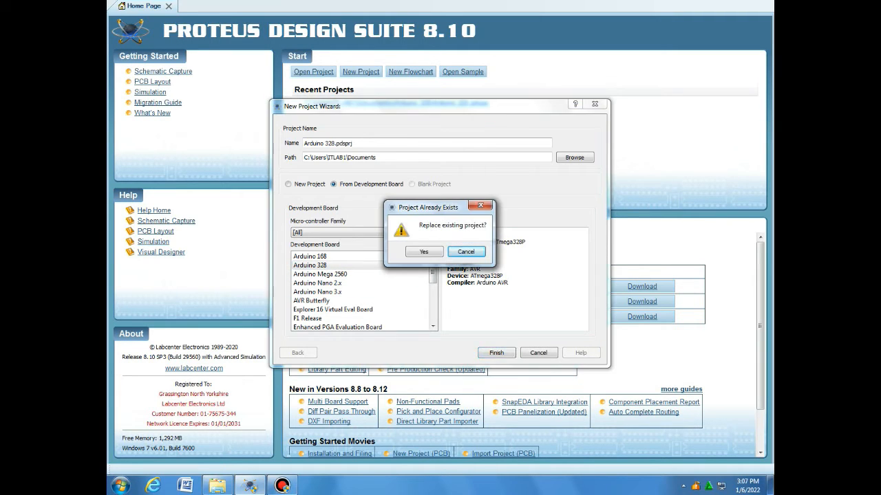
click(466, 252)
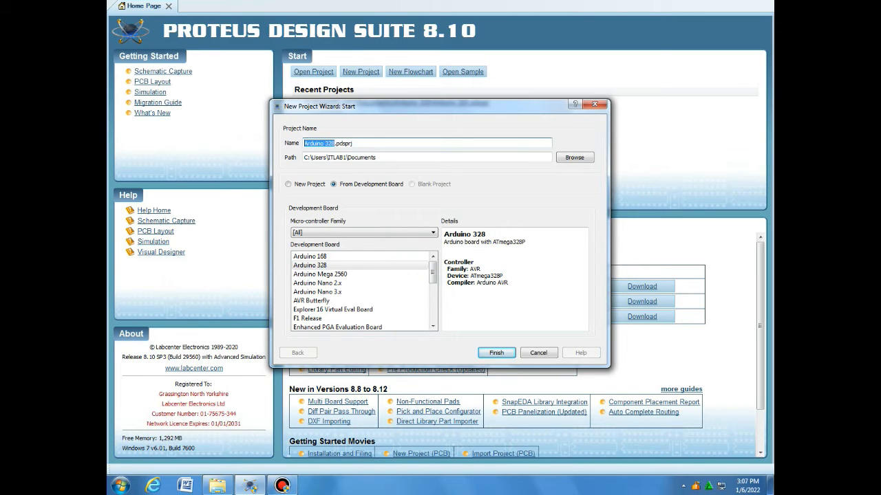
text(LED)
key(Return)
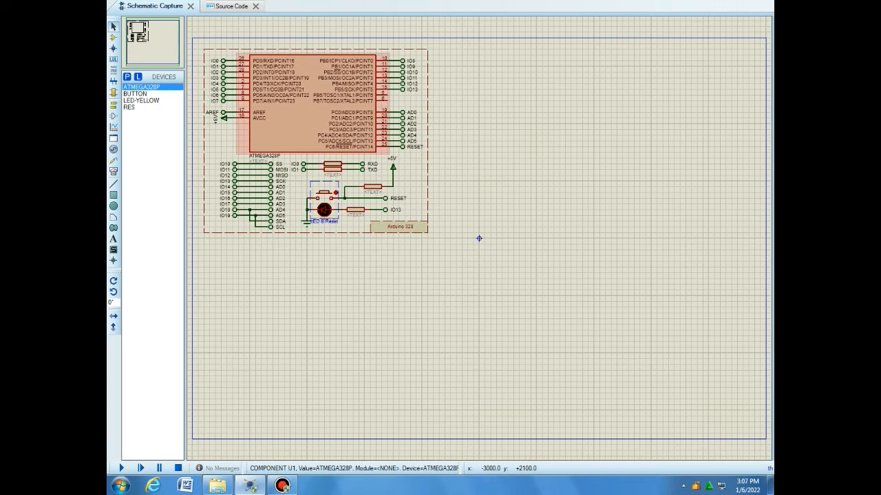
Examine the Arduino 328 board circuit on the schematic sheet
scroll(479, 238, up, 1)
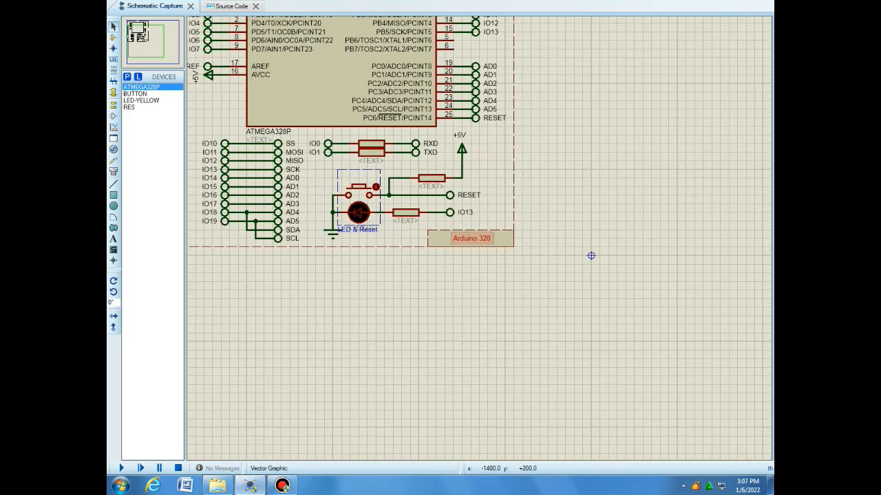
scroll(554, 250, down, 1)
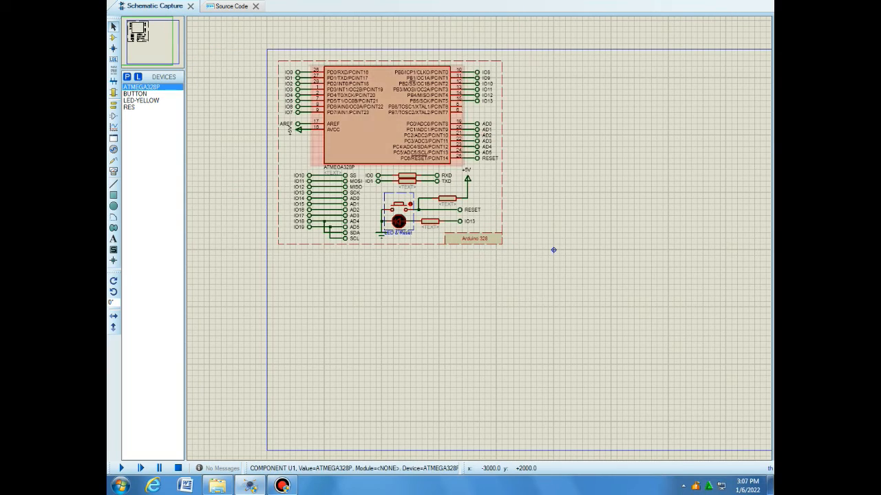
scroll(553, 250, up, 2)
scroll(480, 240, down, 1)
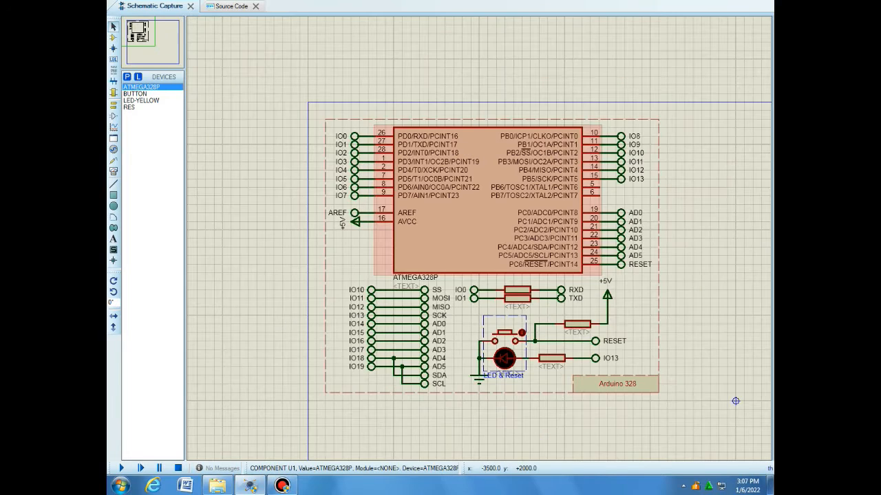
scroll(649, 346, down, 1)
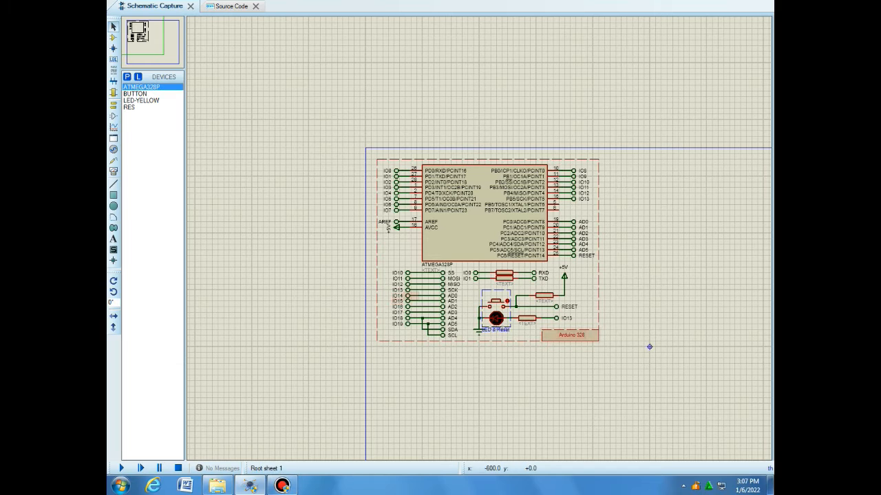
scroll(553, 287, down, 1)
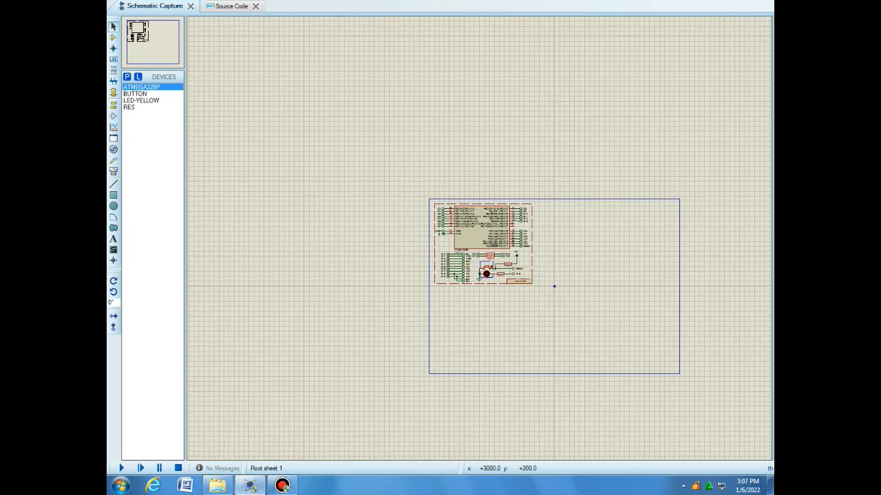
scroll(552, 287, up, 1)
scroll(366, 249, down, 1)
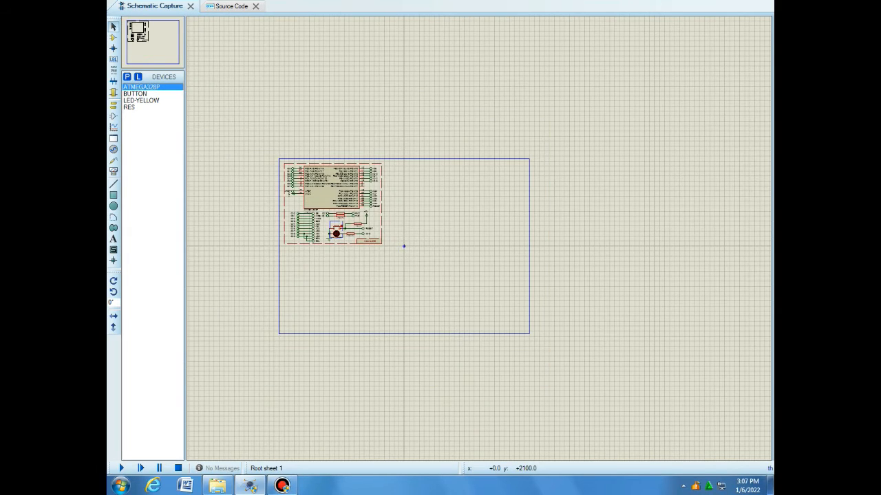
scroll(404, 245, up, 1)
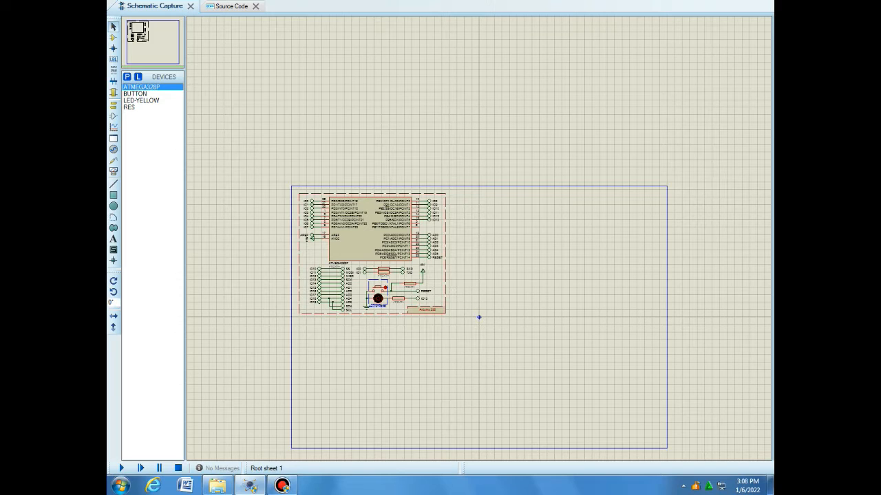
click(270, 0)
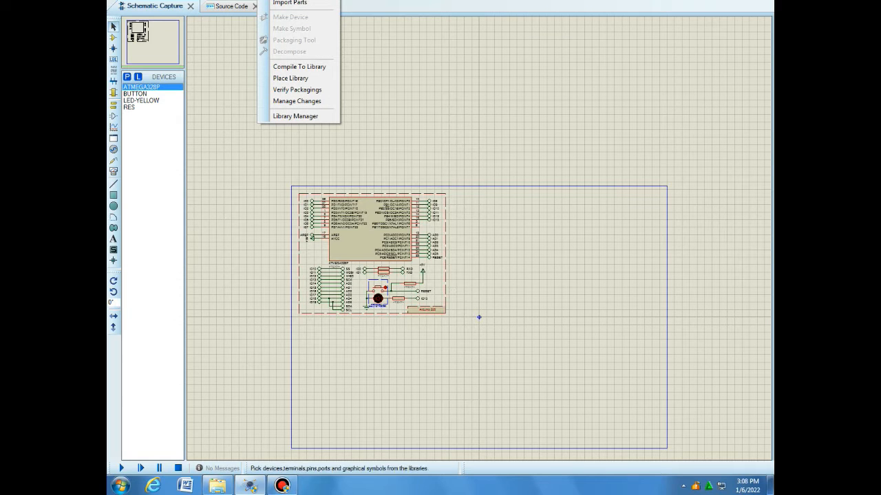
click(296, 0)
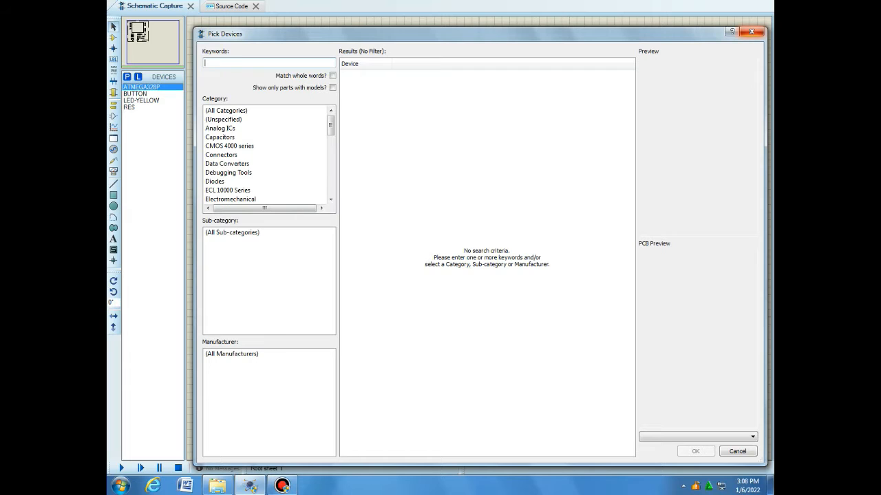
click(751, 32)
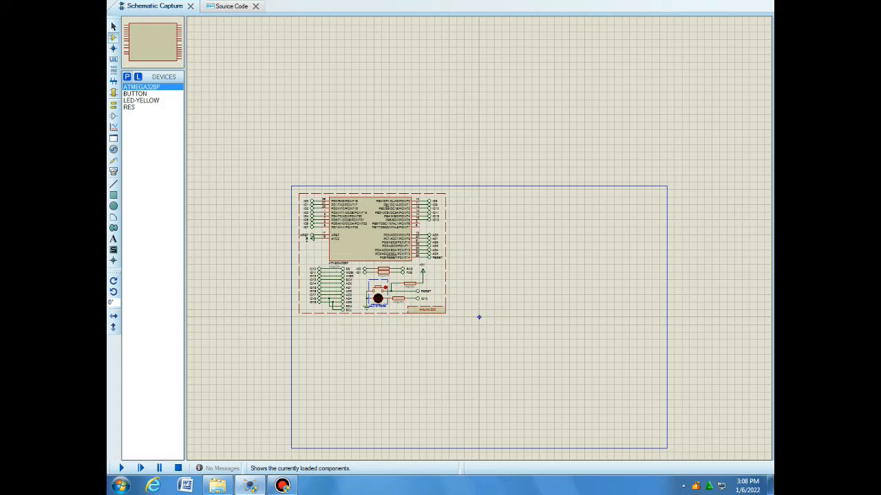
Search the device library for "ANIMATED LED"
key(p)
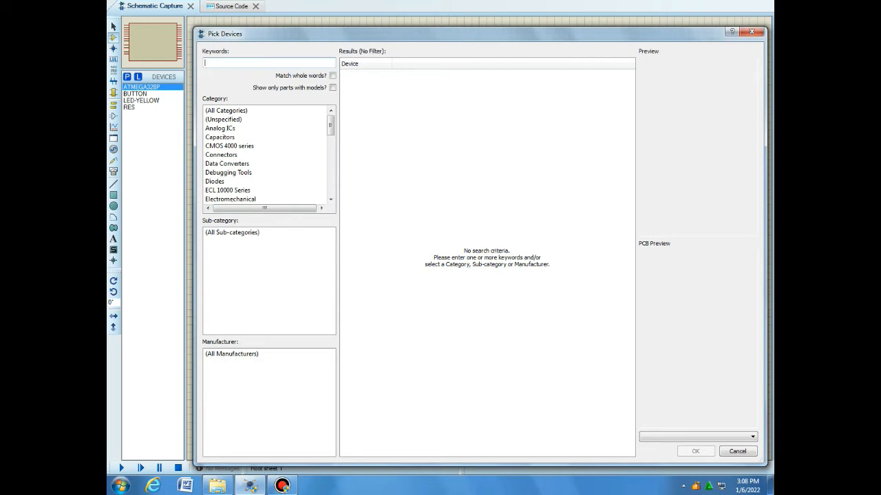
text(ANIM)
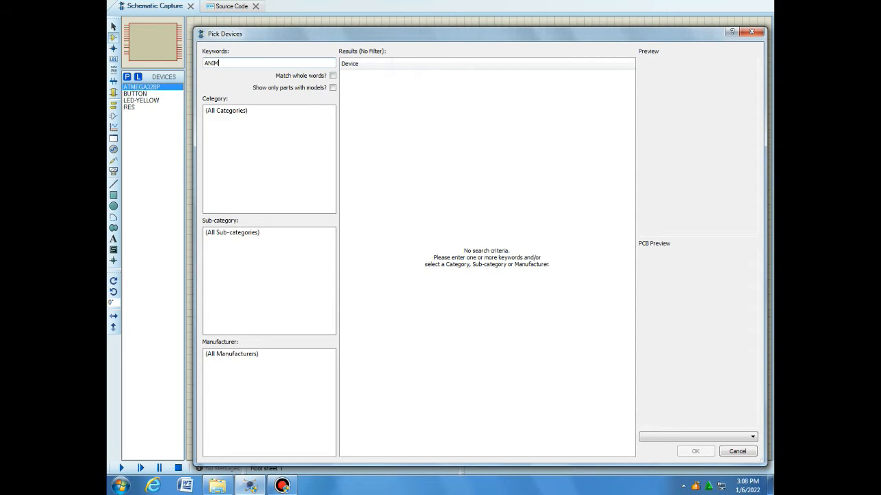
text(ATED LED)
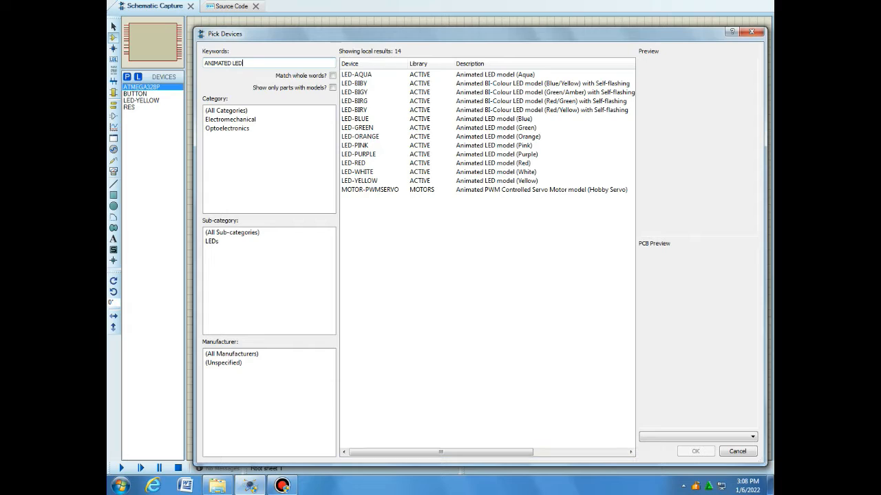
Pick the LED-YELLOW device and accept updating all its instances from the library
click(355, 119)
click(357, 128)
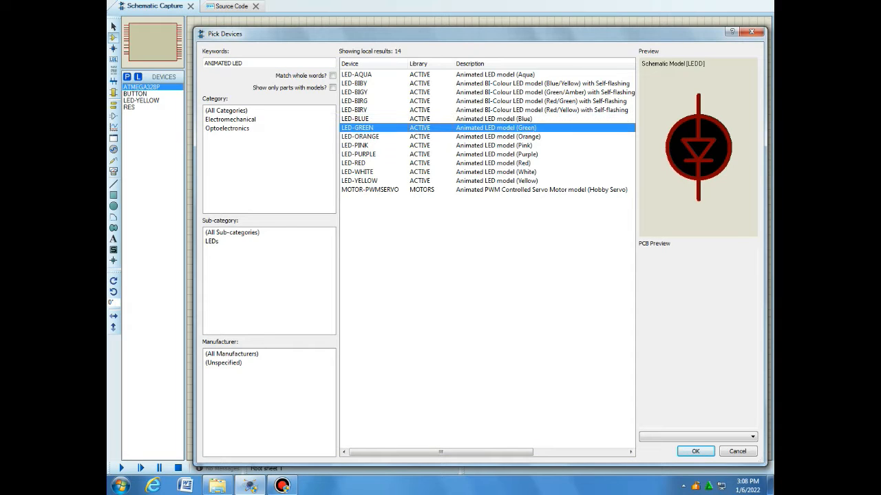
key(Down)
key(Down)
key(Down)
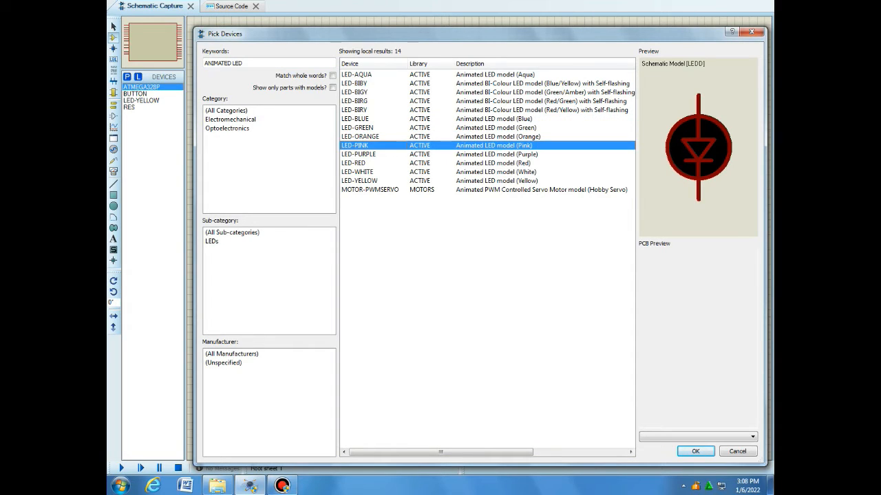
key(Down)
key(Down)
key(Down)
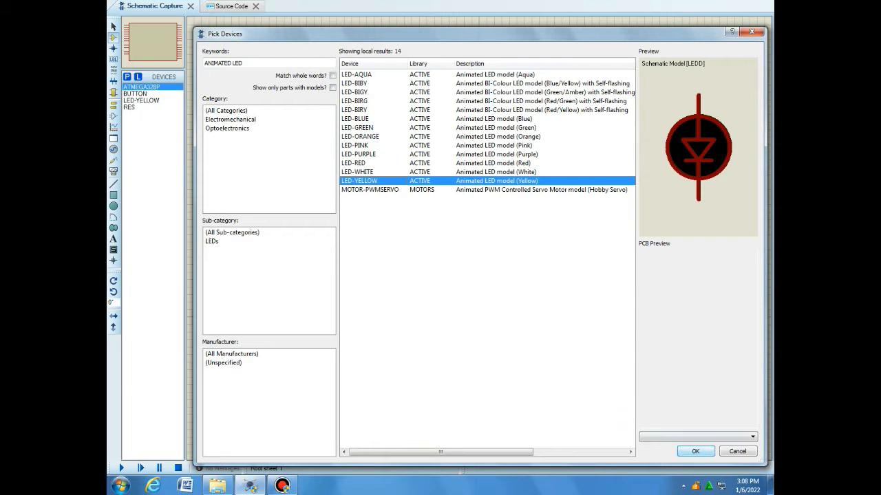
key(Return)
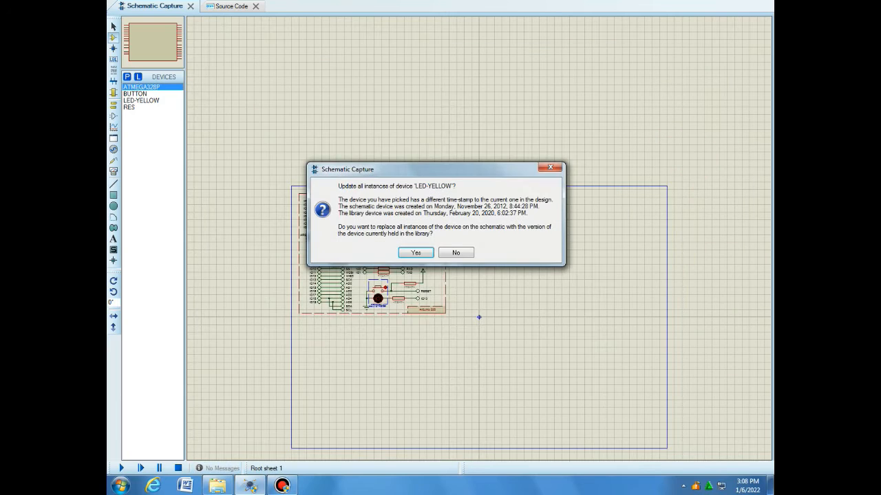
key(Return)
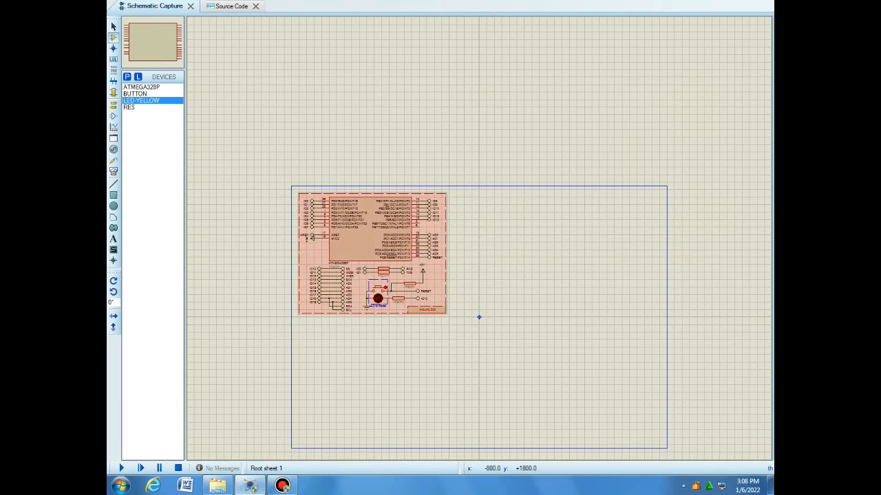
Place one LED-YELLOW in the empty area of the sheet to the right of the Arduino 328 block
scroll(477, 316, up, 2)
scroll(462, 374, down, 2)
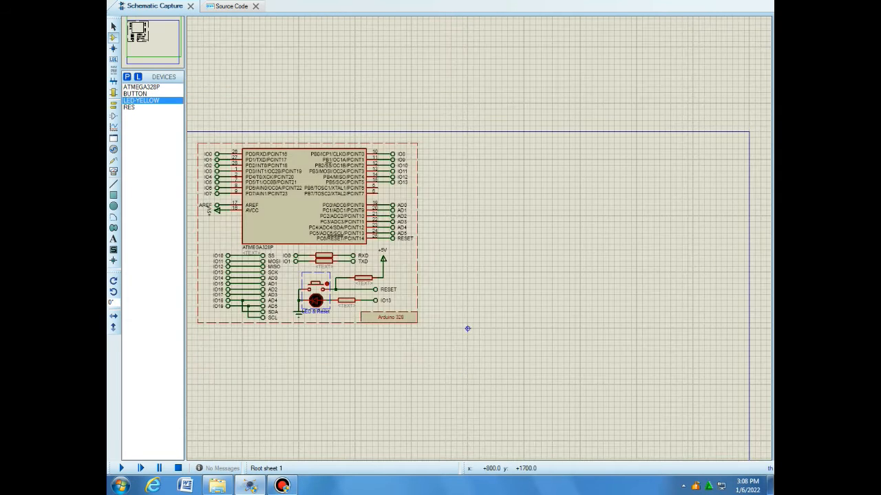
scroll(394, 382, up, 2)
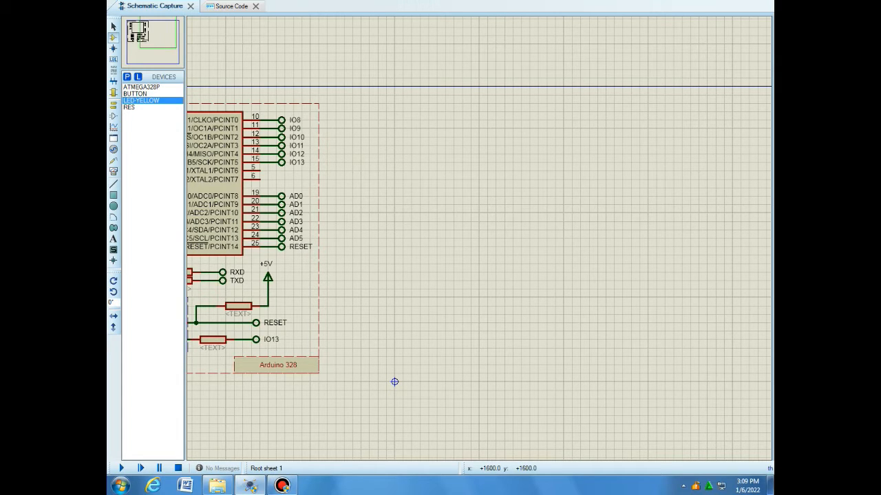
click(529, 246)
click(529, 246)
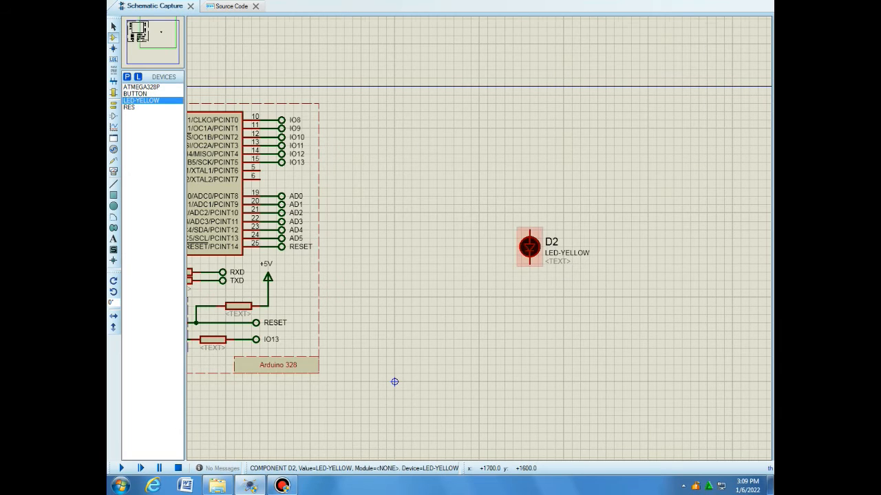
scroll(537, 246, up, 1)
scroll(310, 399, down, 1)
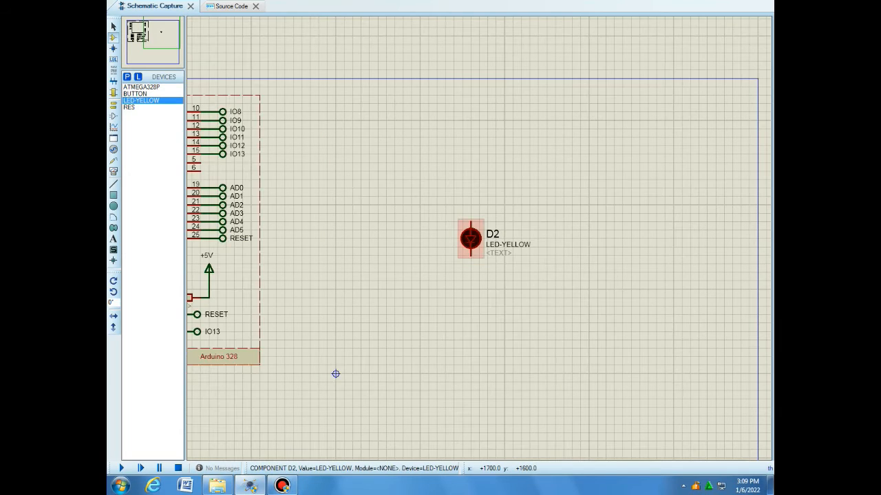
Rotate the placed LED-YELLOW to lie horizontally with its cathode facing the Arduino 328 block
scroll(276, 441, up, 1)
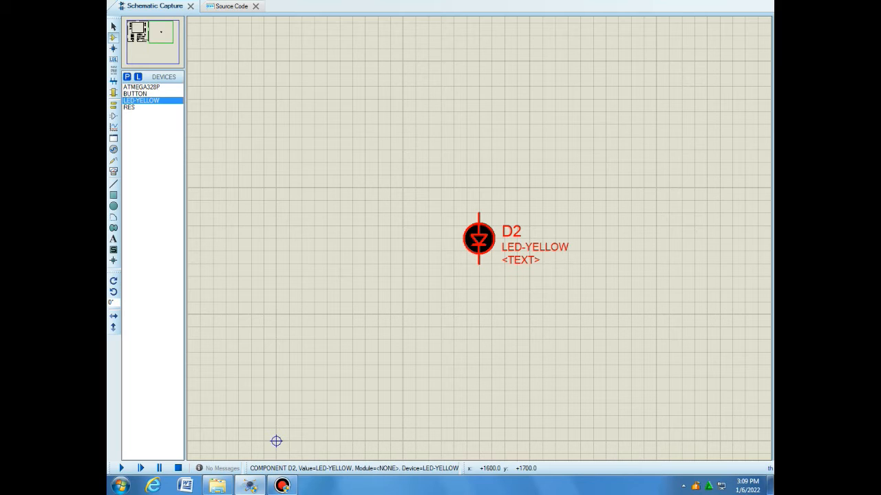
key(KP_Add)
key(KP_Add)
key(KP_Add)
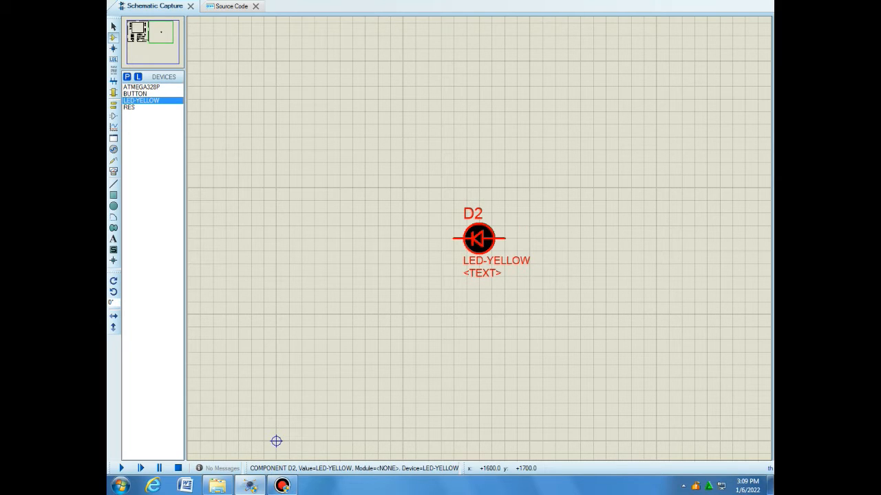
scroll(479, 238, up, 1)
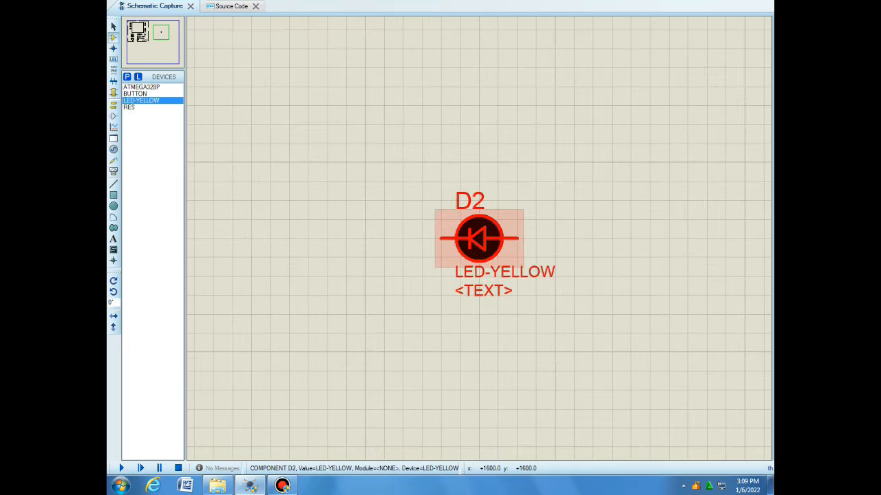
scroll(479, 239, down, 2)
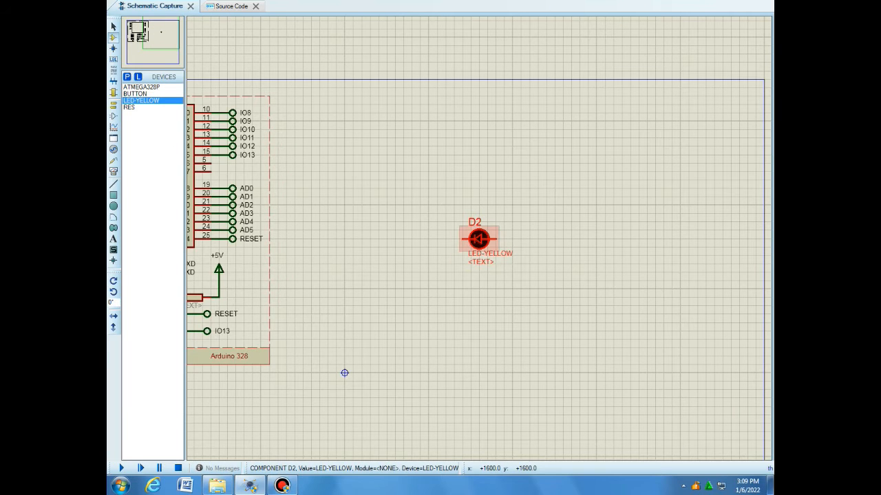
scroll(492, 239, up, 4)
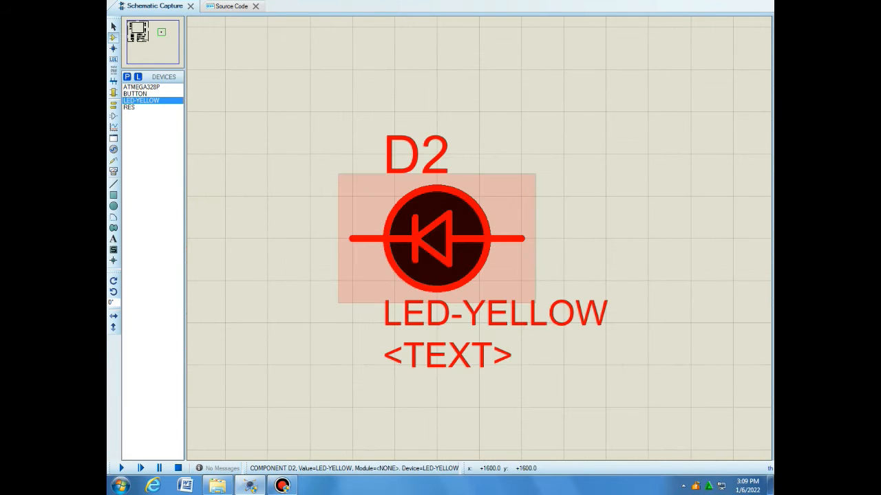
scroll(477, 239, down, 4)
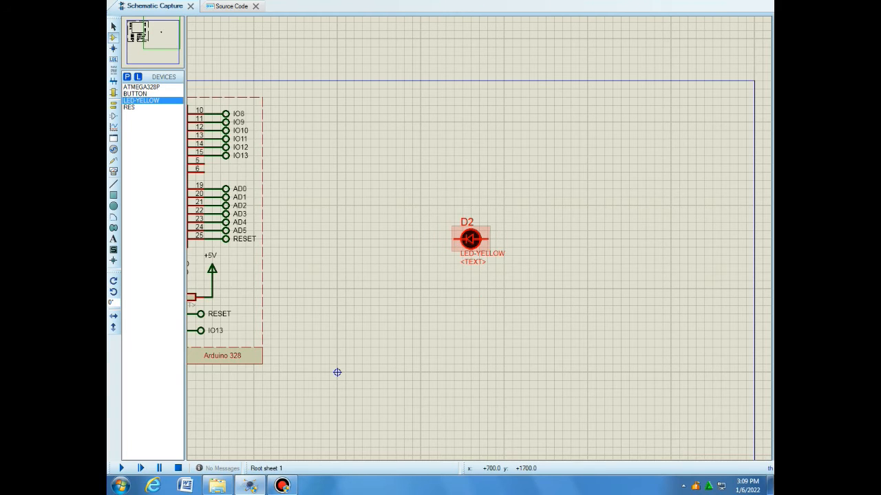
scroll(492, 239, up, 3)
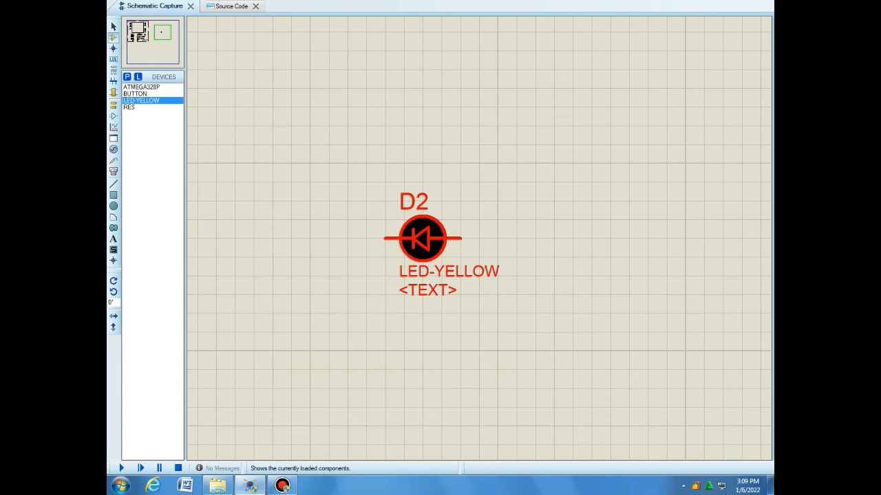
Draw a horizontal wire about 800 th long from the yellow LED's anode away from the Arduino block, ending it in empty space
click(113, 26)
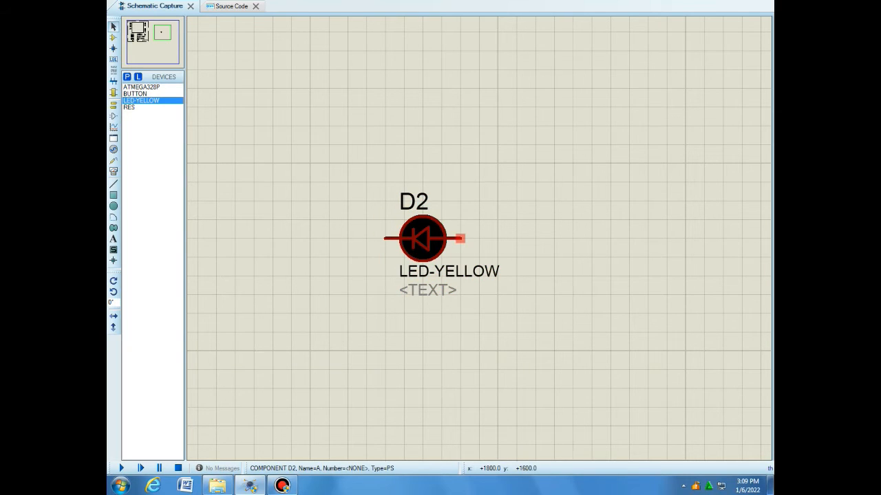
click(461, 239)
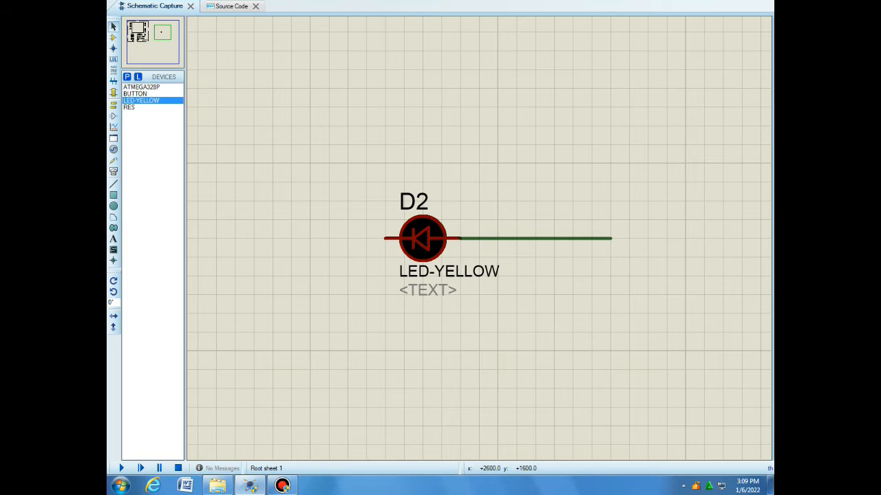
key(Escape)
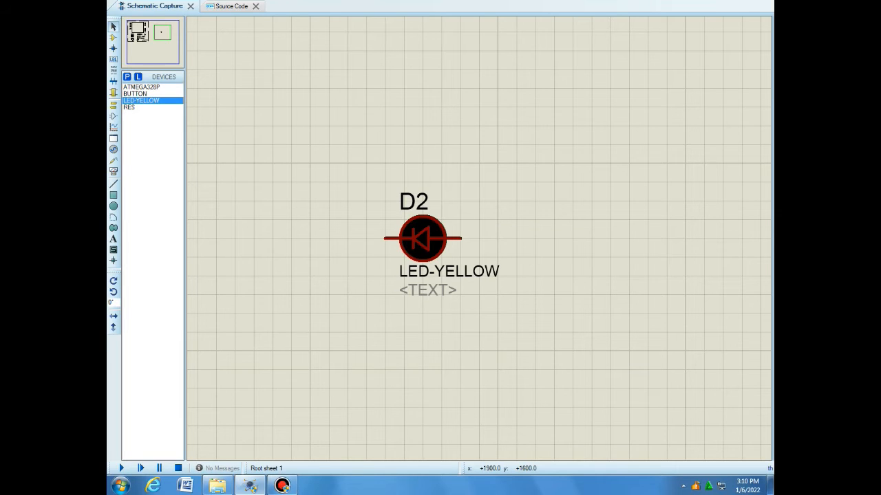
click(461, 239)
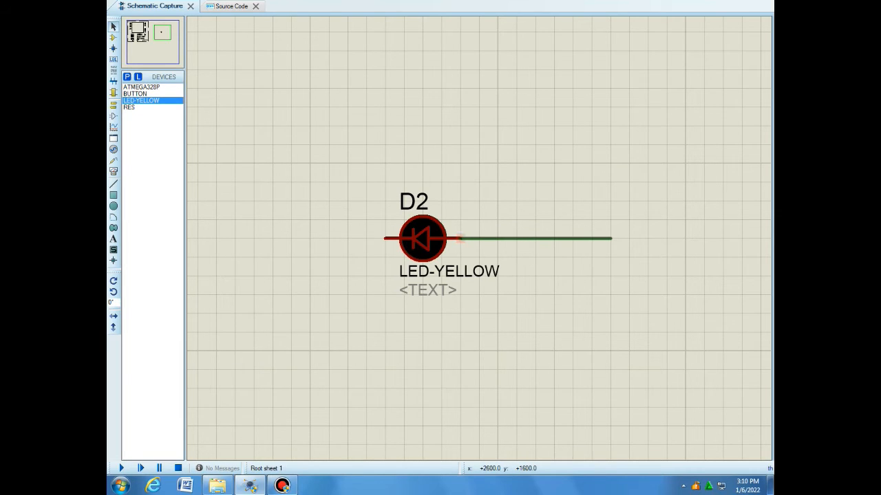
double_click(611, 239)
scroll(468, 249, down, 1)
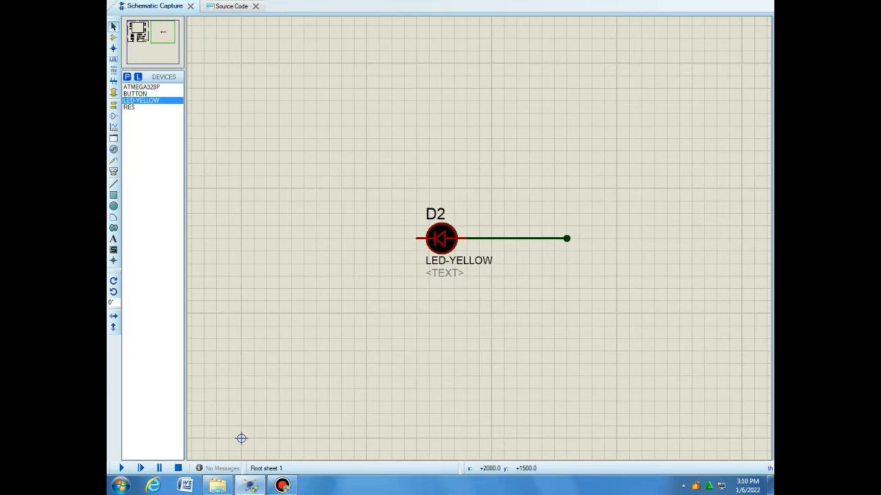
Pick the RESISTOR device from the library by searching for "RESISTOR" and place one horizontally at the free end of the LED wire
scroll(617, 238, up, 1)
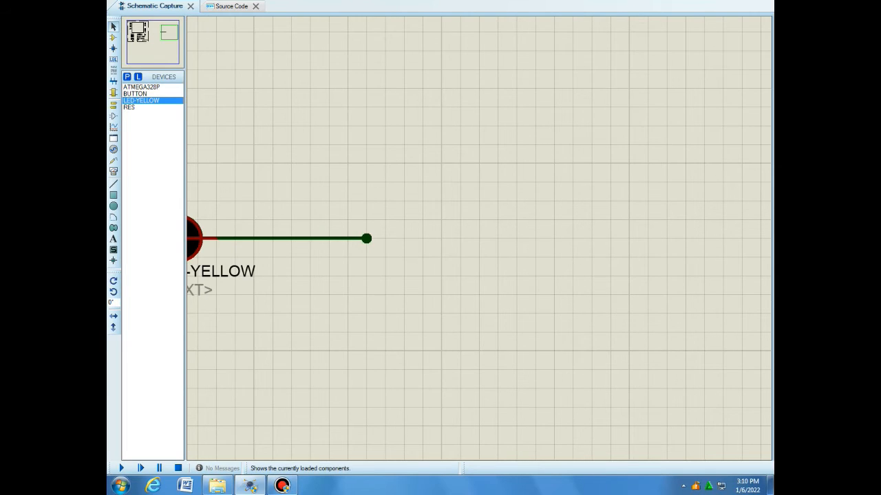
click(129, 108)
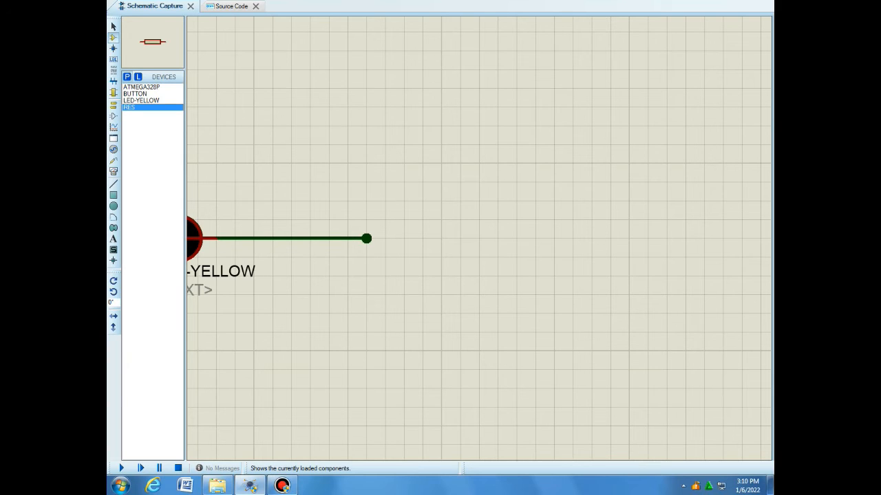
click(128, 77)
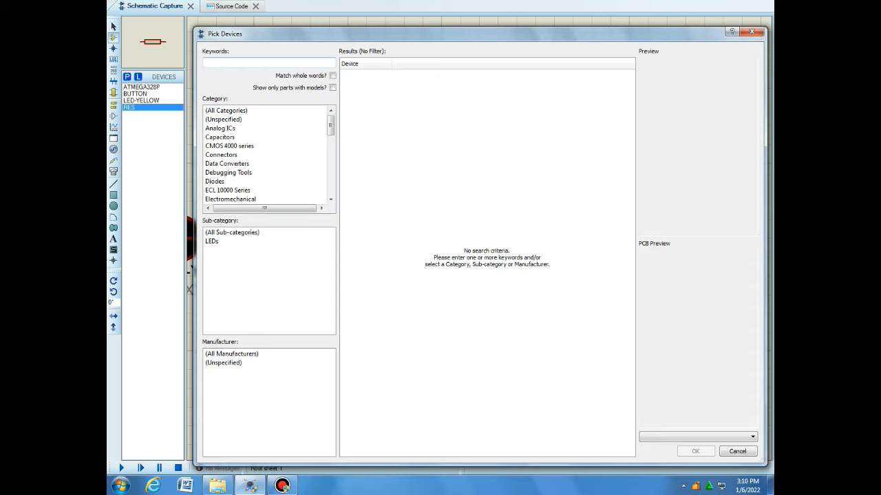
text(RES)
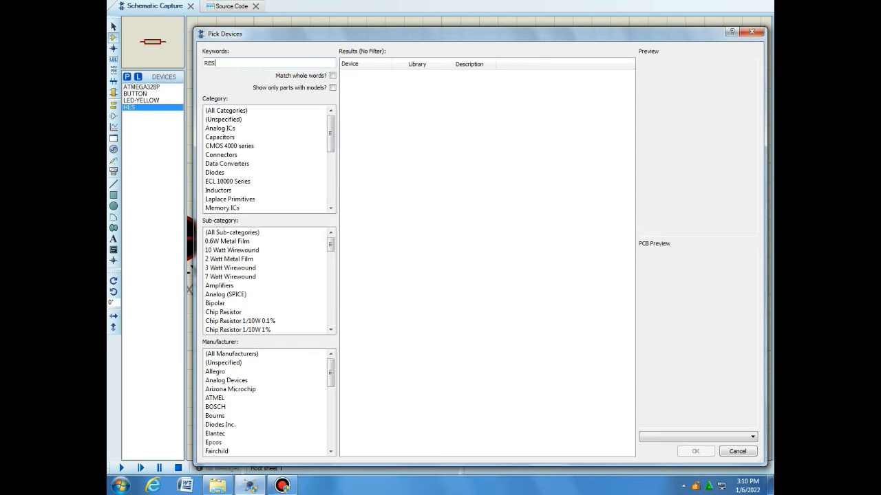
text(ISTOR)
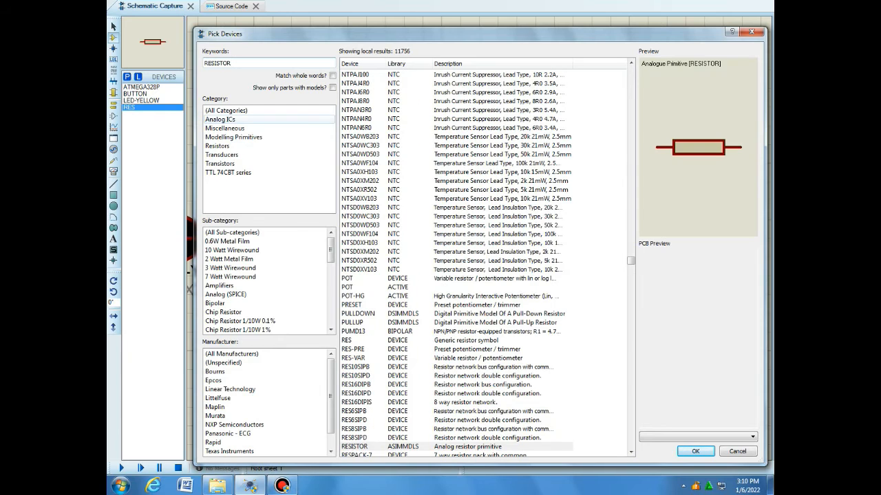
key(Return)
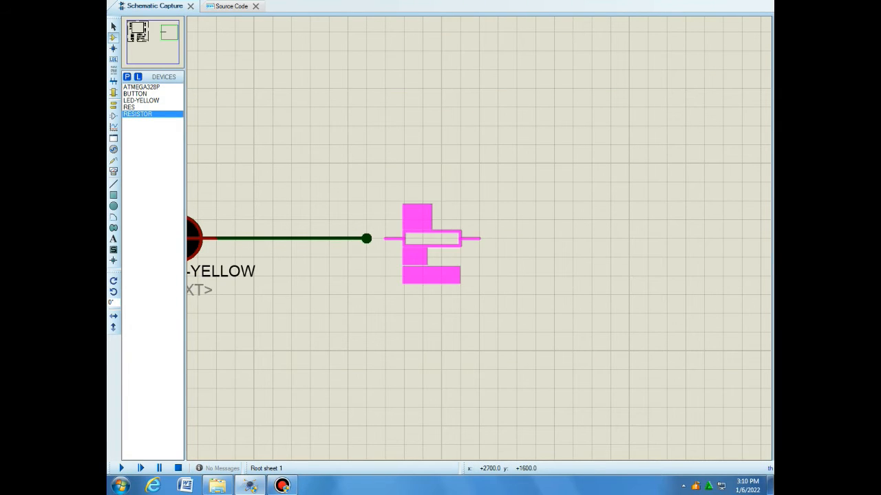
click(413, 239)
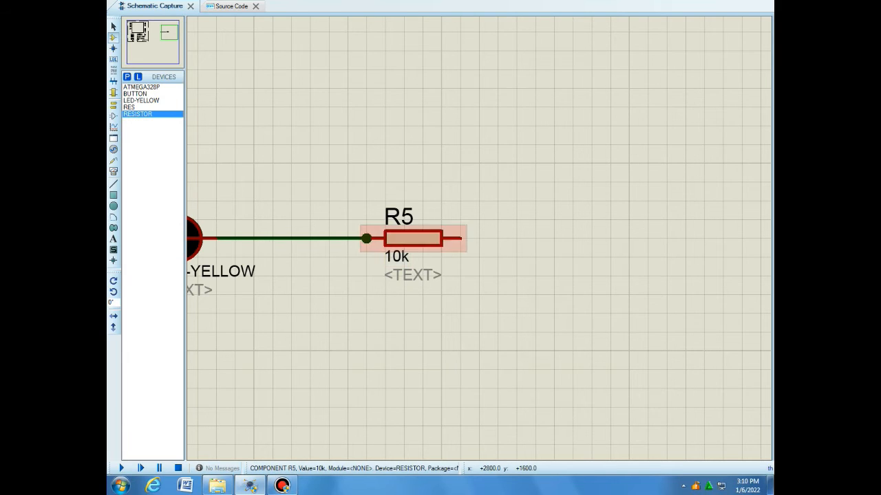
Set the value of the resistor connected to the yellow LED to 250
scroll(343, 272, up, 2)
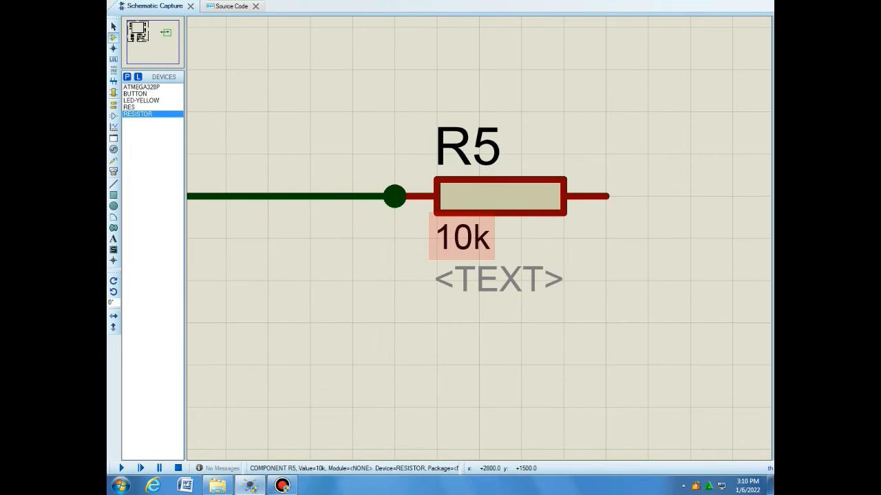
click(461, 238)
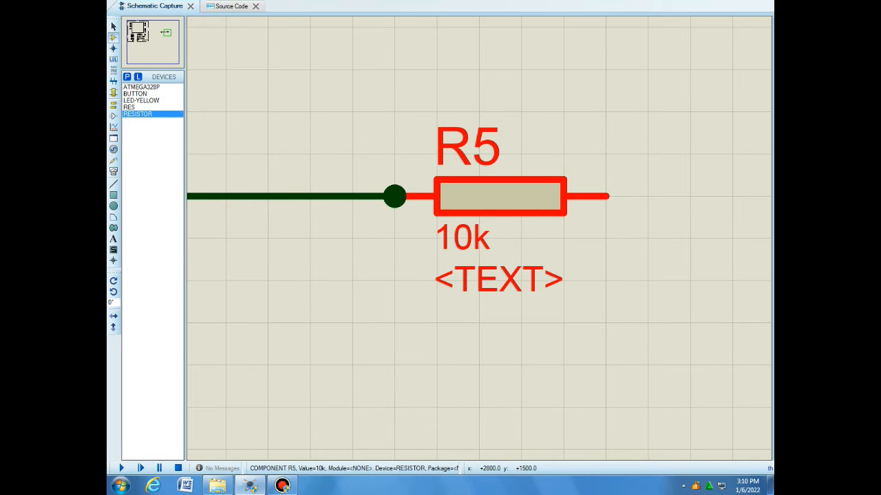
click(114, 27)
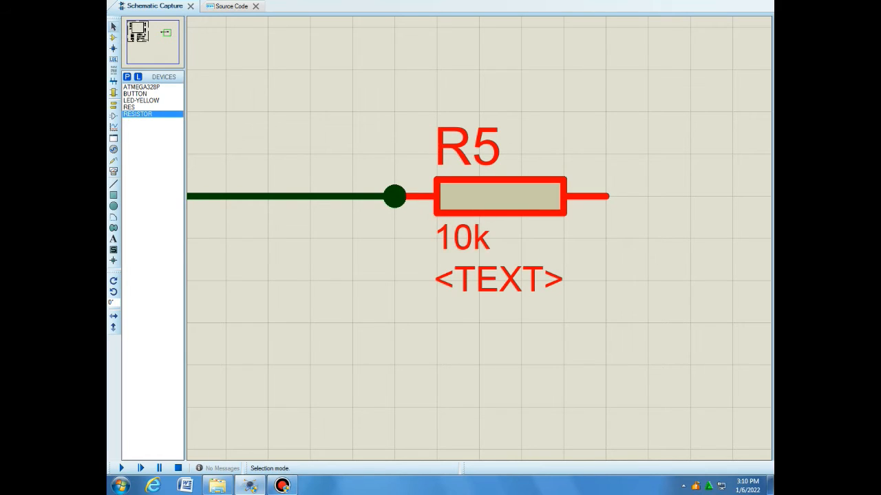
double_click(462, 237)
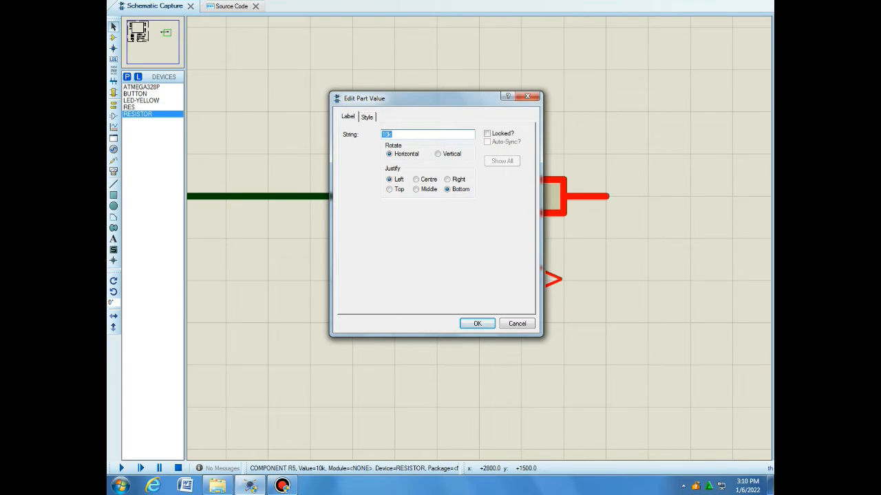
text(250)
key(Return)
scroll(478, 241, down, 1)
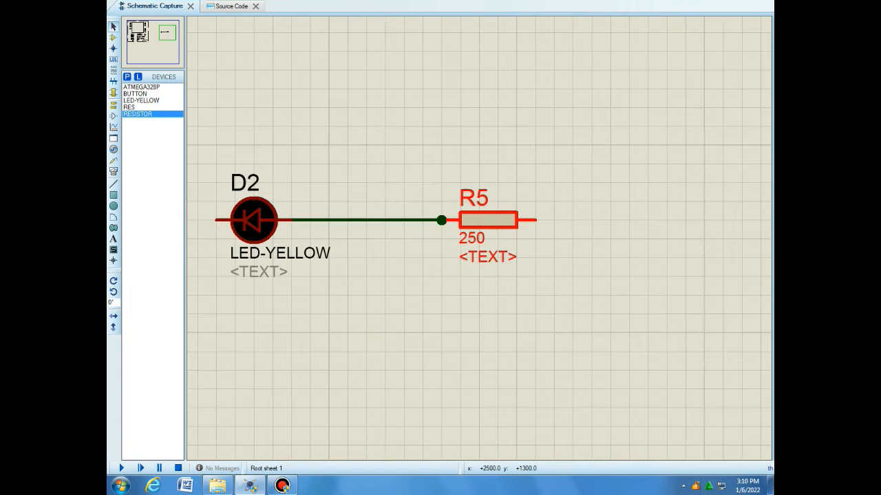
Draw a wire from the resistor's free pin, about 400 th to the right and 400 th up, ending it in empty space
scroll(481, 239, down, 1)
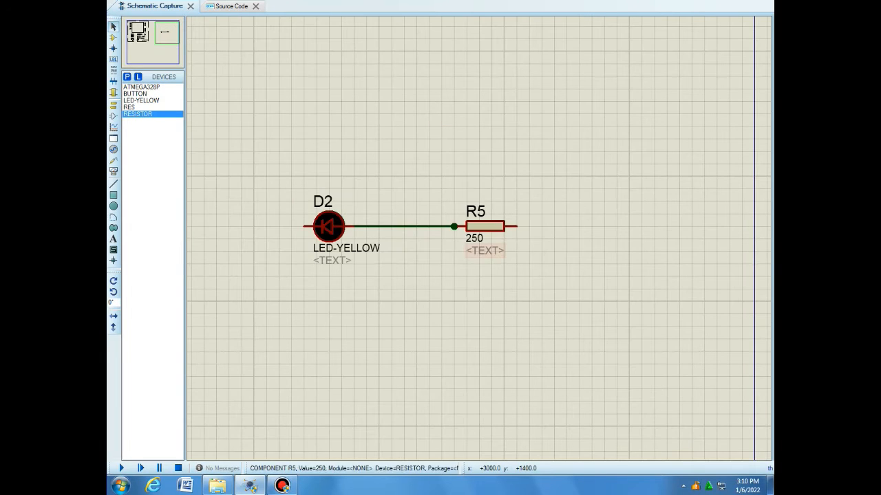
scroll(479, 238, up, 1)
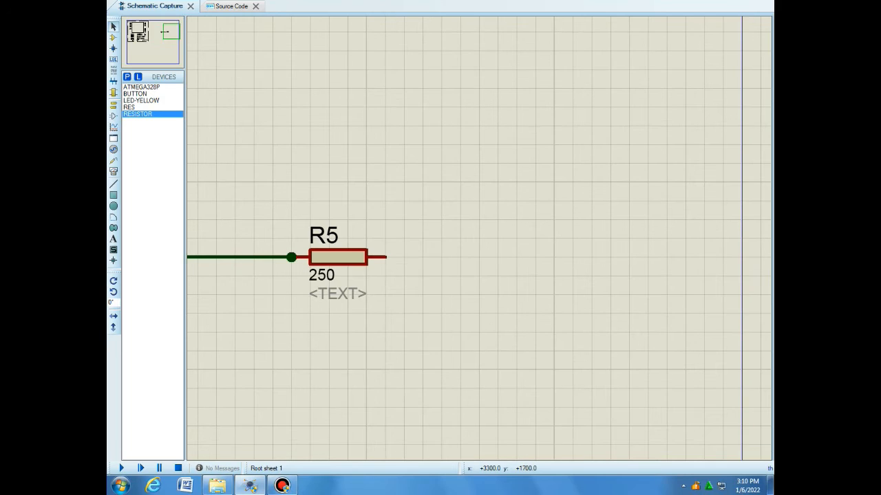
click(384, 258)
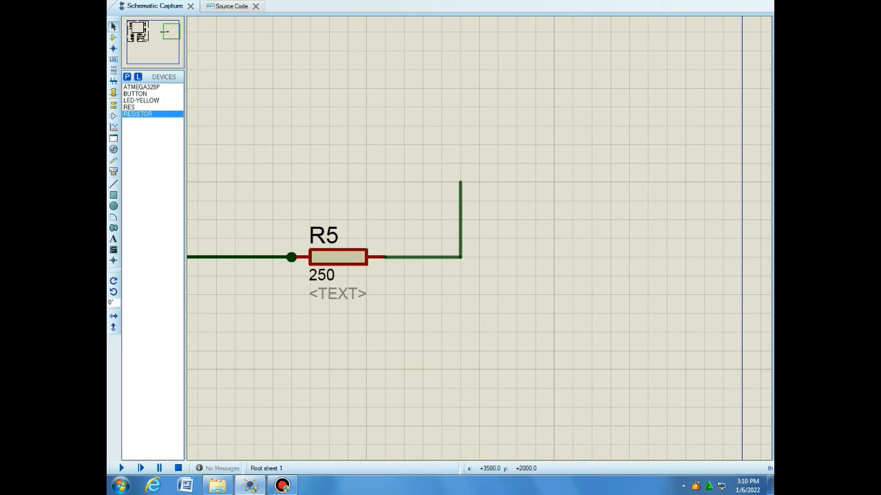
double_click(460, 183)
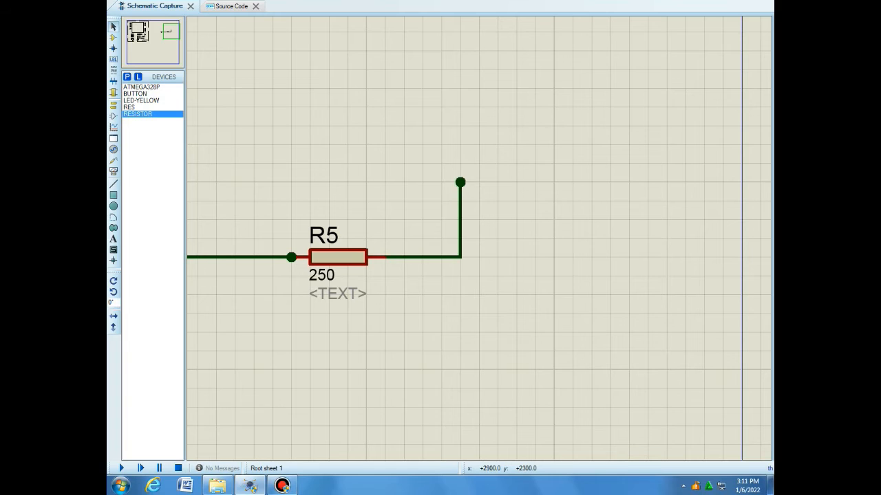
Place a POWER terminal on the upper end of the resistor's wire
right_click(340, 104)
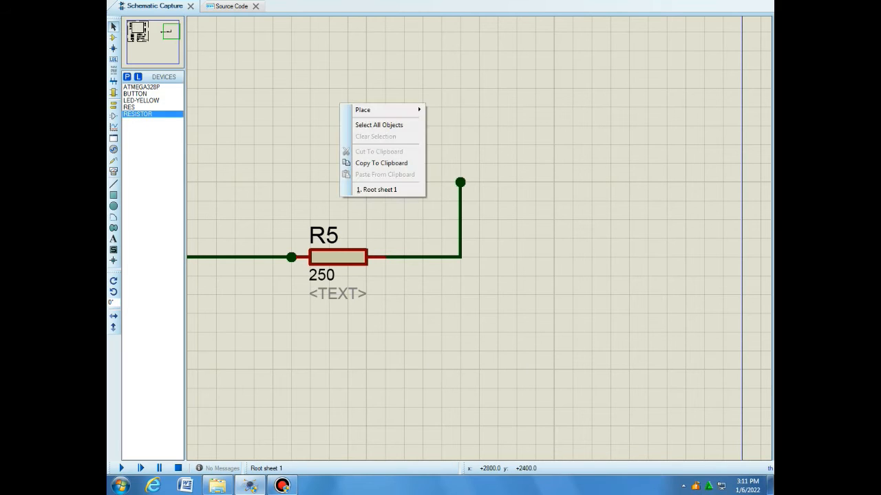
mouse_move(365, 110)
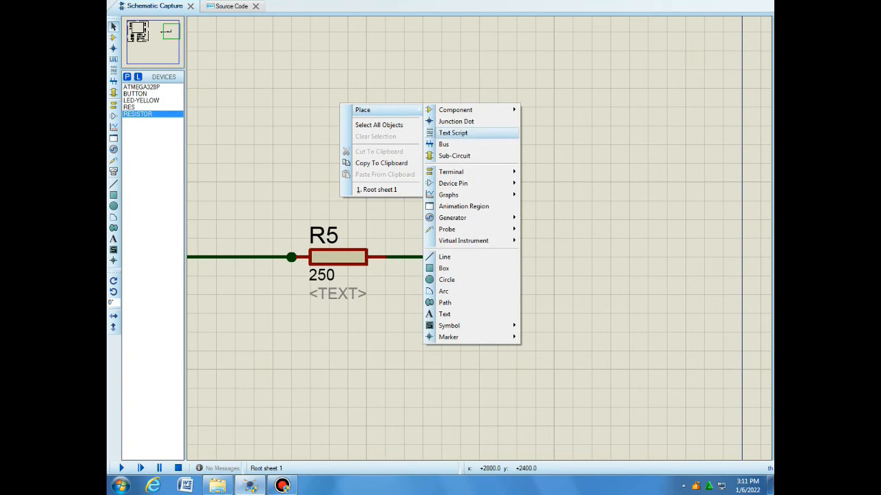
mouse_move(451, 172)
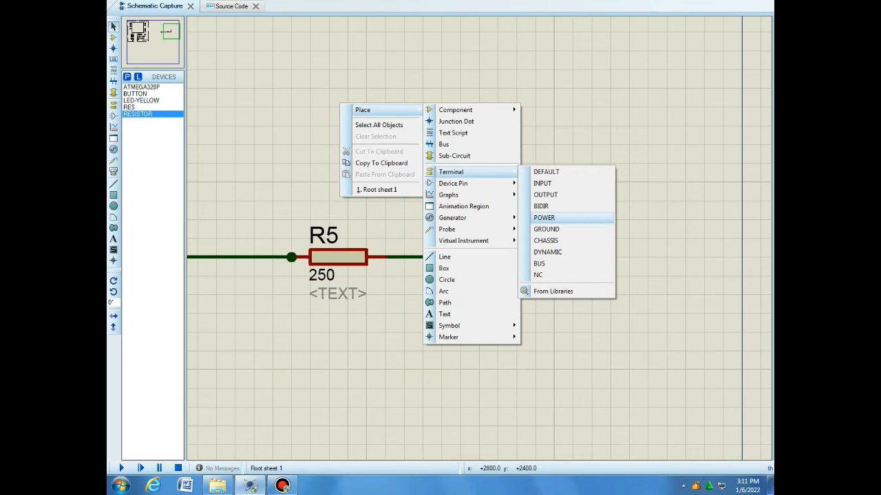
click(543, 217)
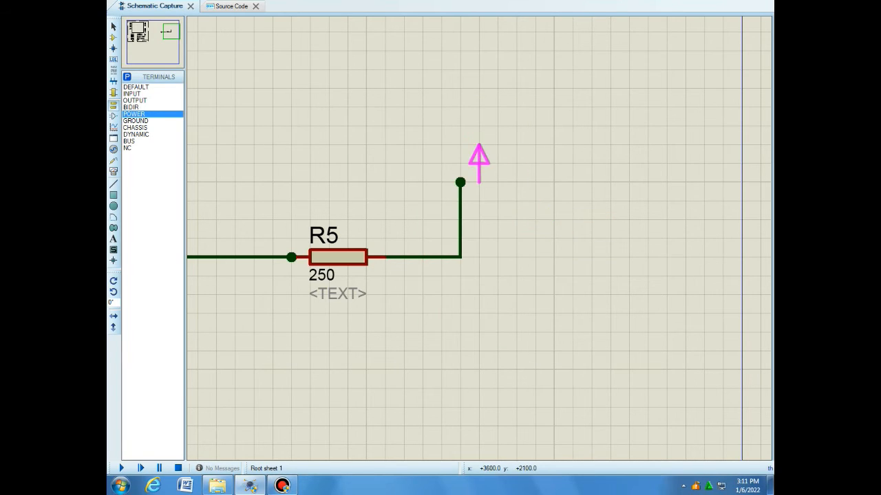
click(461, 183)
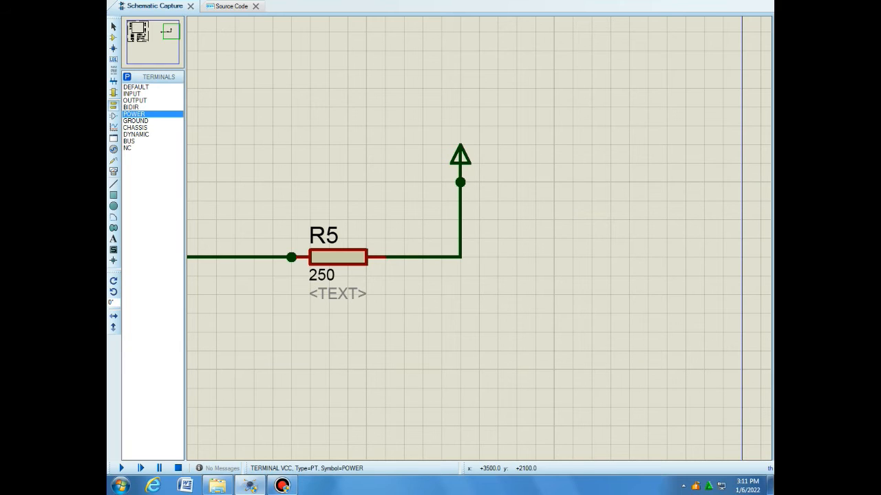
Label the new power terminal "+5V"
double_click(461, 155)
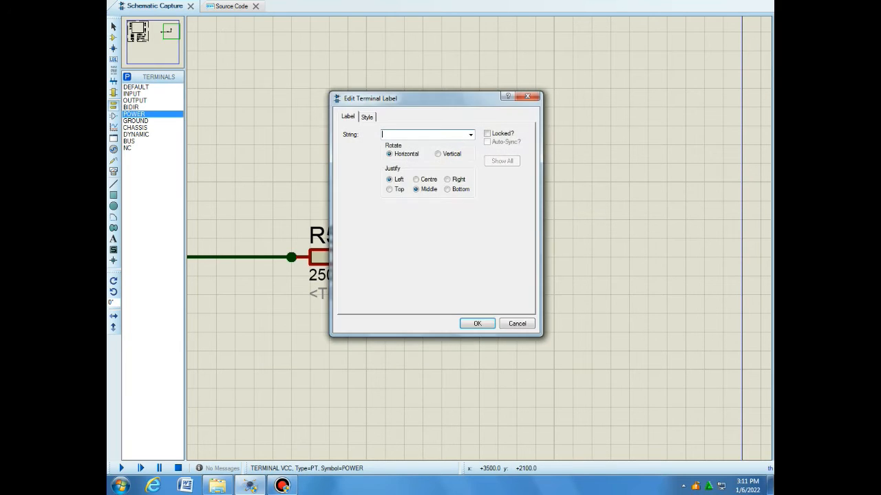
text(+5V)
key(Return)
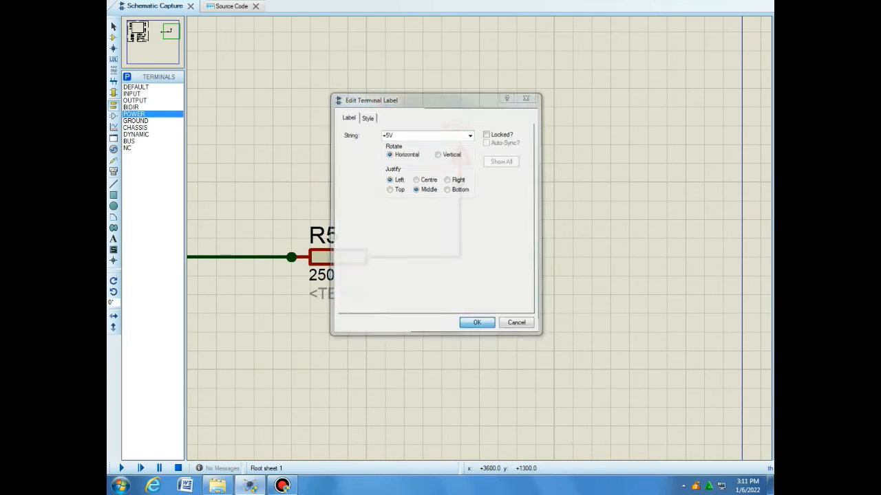
Examine the I/O terminals around the ATMEGA328P in the Arduino 328 block
scroll(475, 241, down, 3)
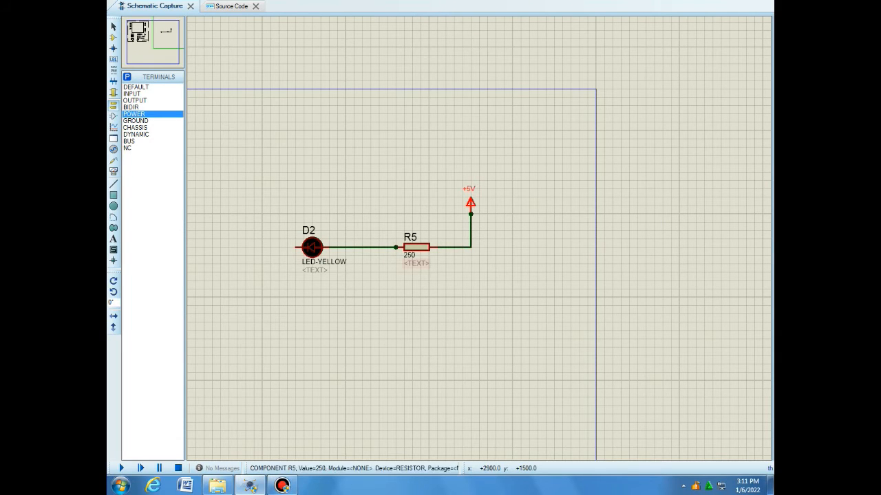
scroll(477, 239, down, 1)
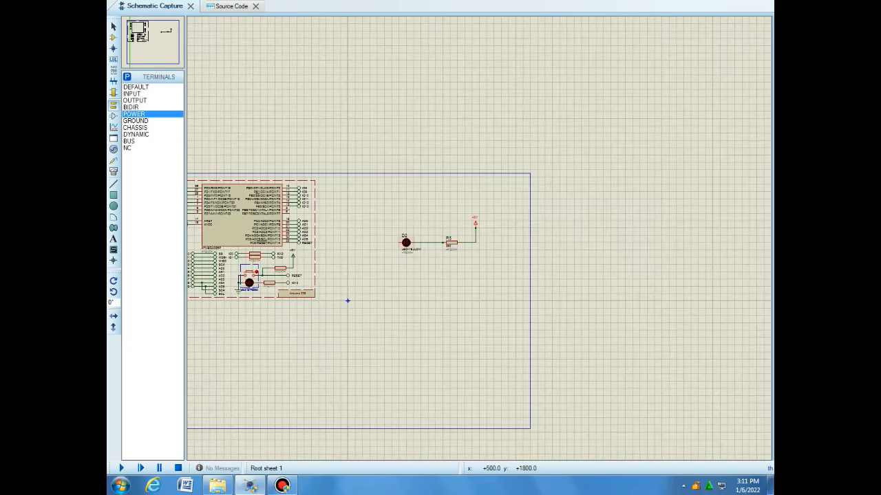
scroll(348, 301, down, 1)
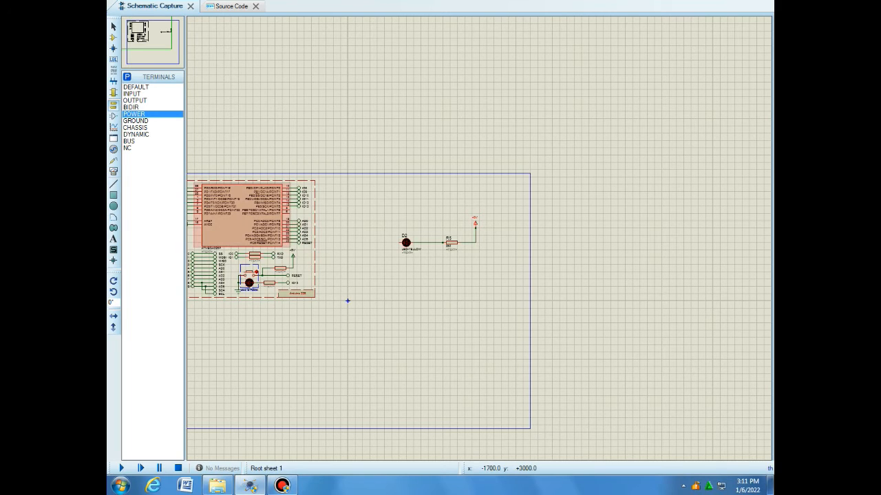
scroll(348, 300, up, 2)
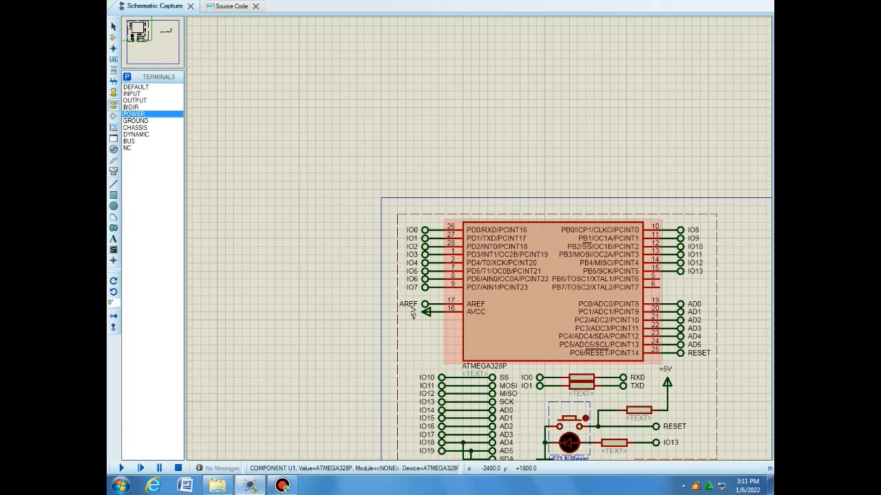
scroll(708, 353, up, 1)
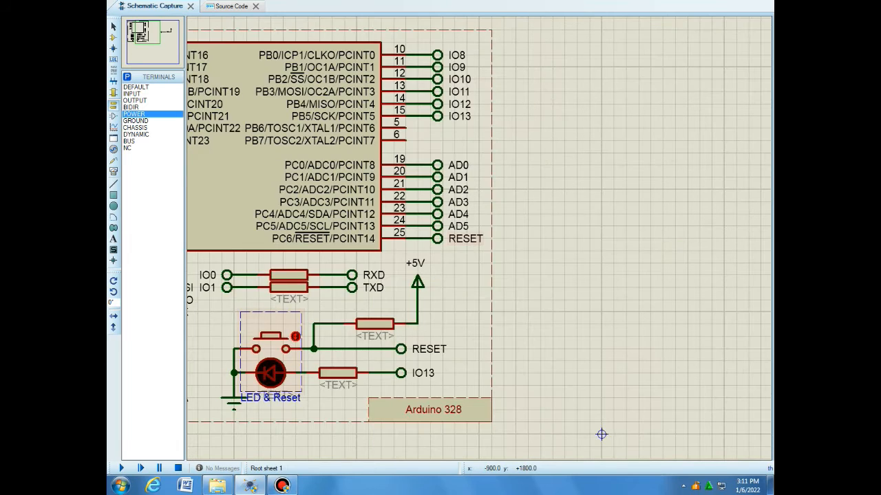
scroll(475, 238, down, 1)
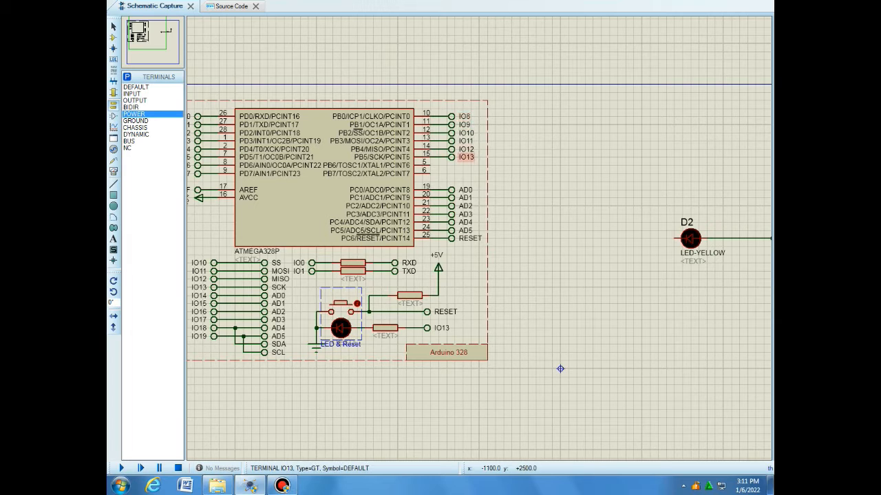
Place a DEFAULT terminal on the free pin of the yellow LED D2
scroll(675, 230, up, 1)
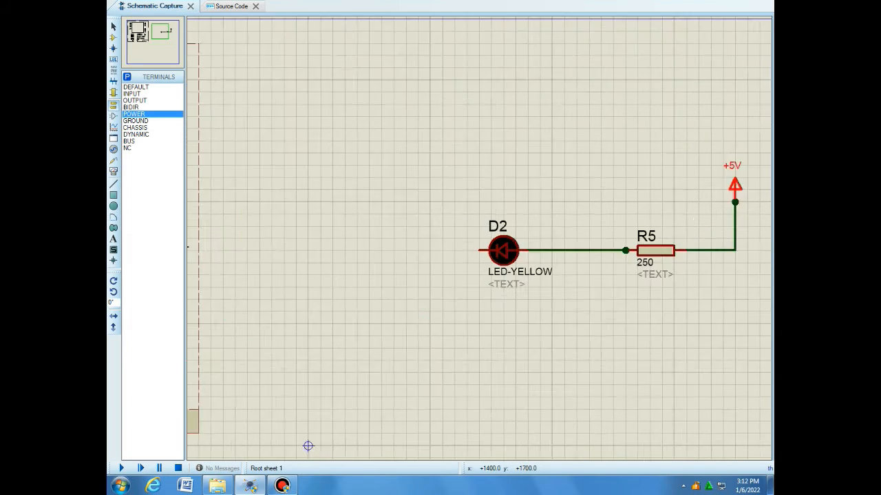
scroll(478, 255, up, 1)
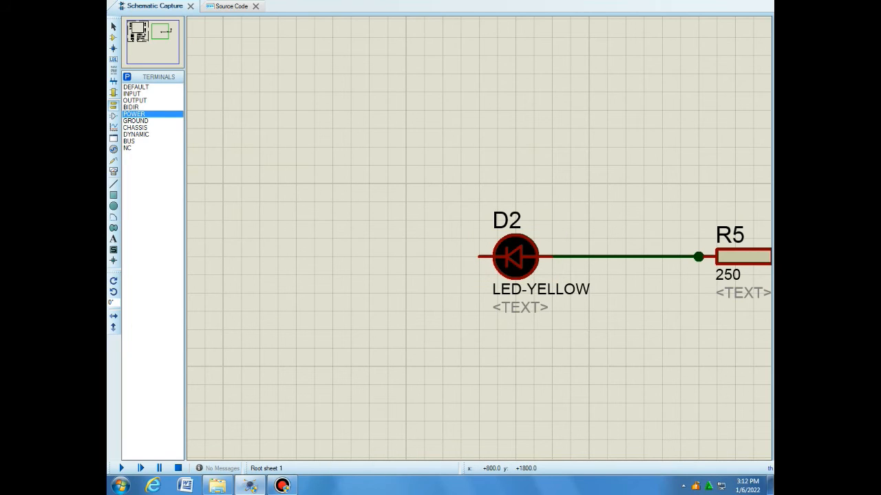
right_click(274, 169)
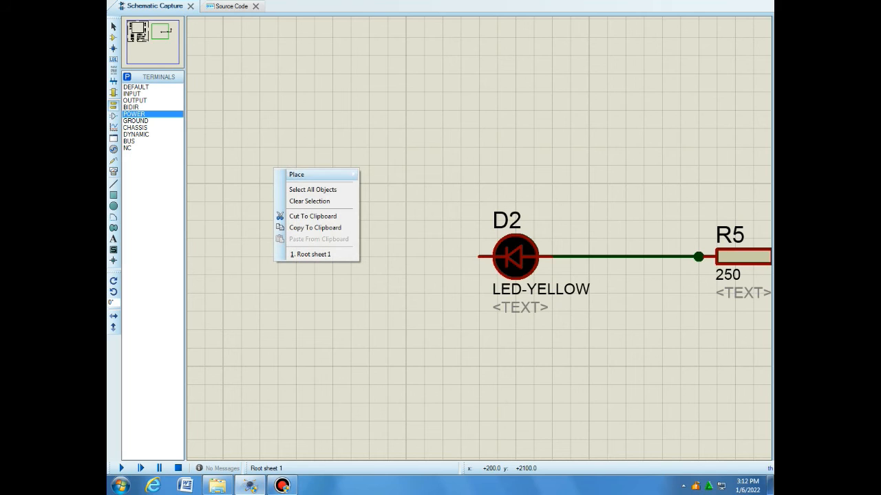
mouse_move(302, 174)
mouse_move(385, 236)
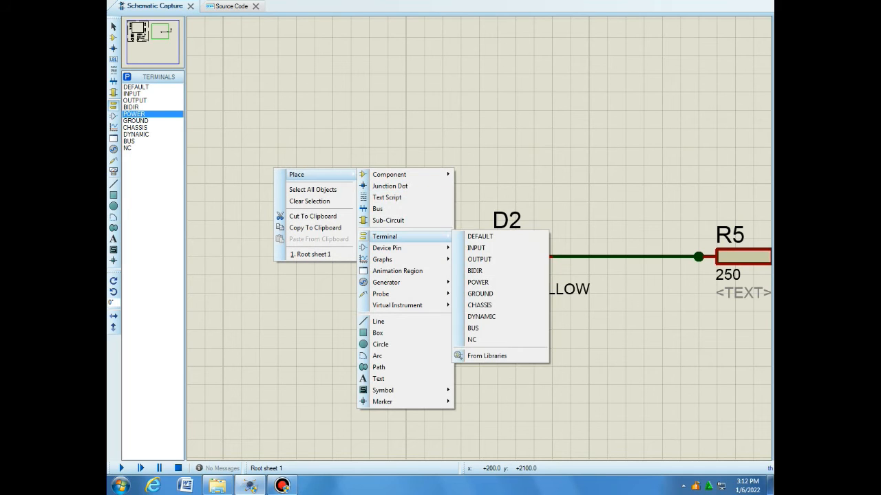
click(480, 236)
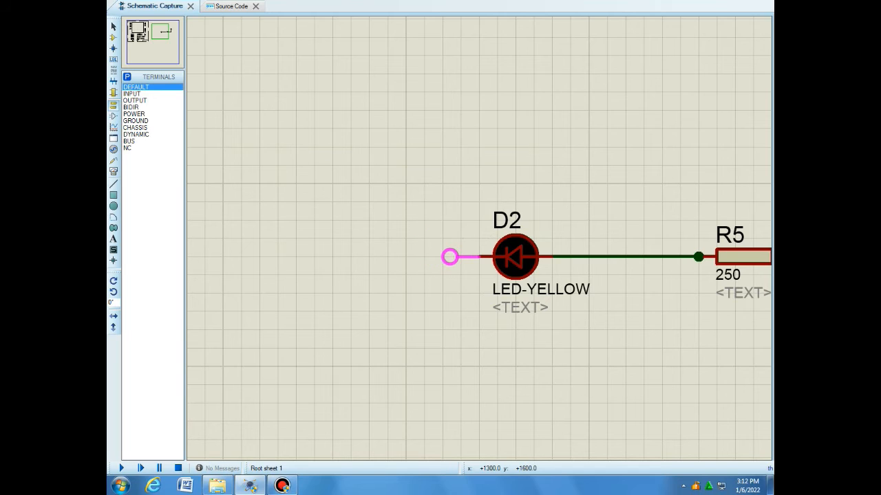
click(449, 256)
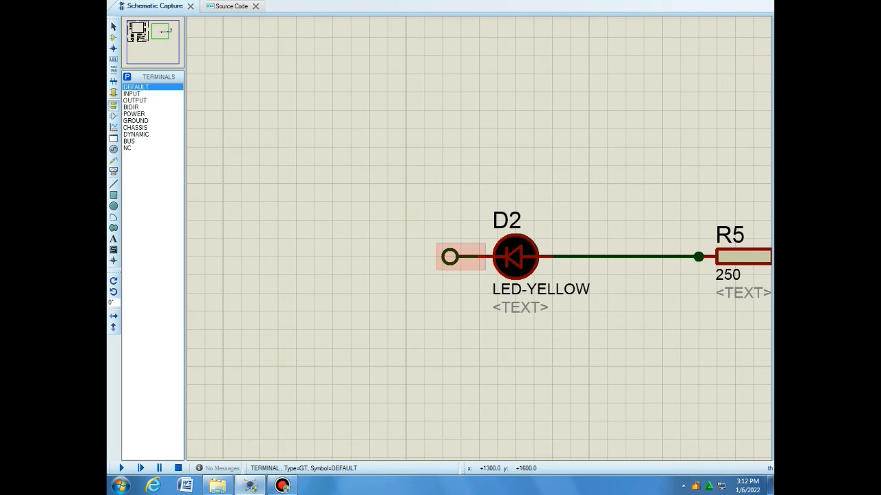
Label the new terminal at the yellow LED "IO5"
click(450, 257)
click(449, 257)
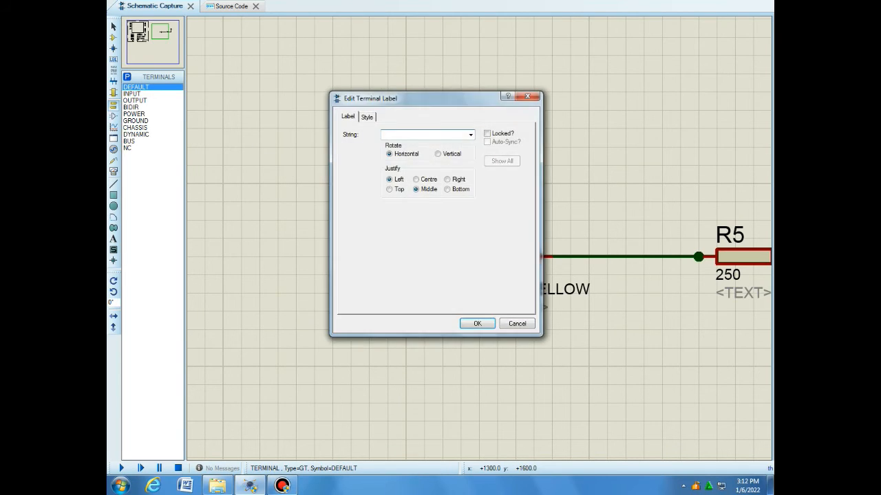
text(IO5)
key(Return)
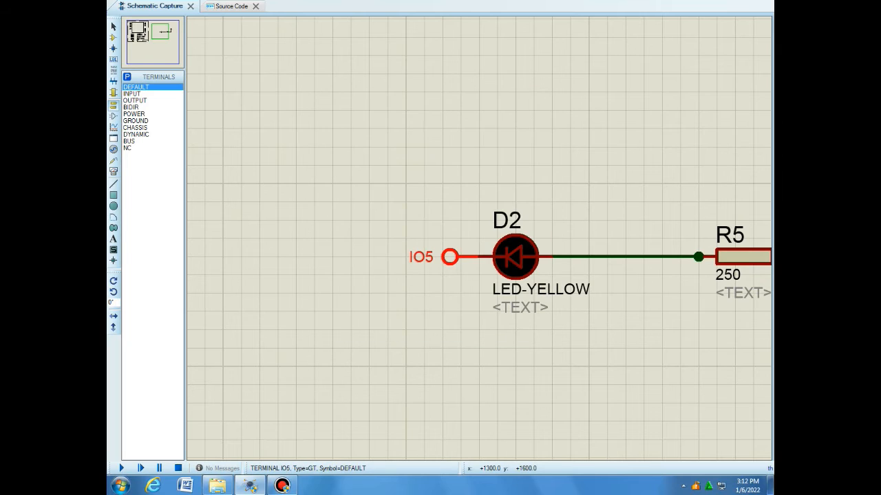
Compare the IO5 terminal at the yellow LED with the IO5 terminal on the ATMEGA328P and review the whole circuit
scroll(475, 238, down, 1)
scroll(441, 248, up, 2)
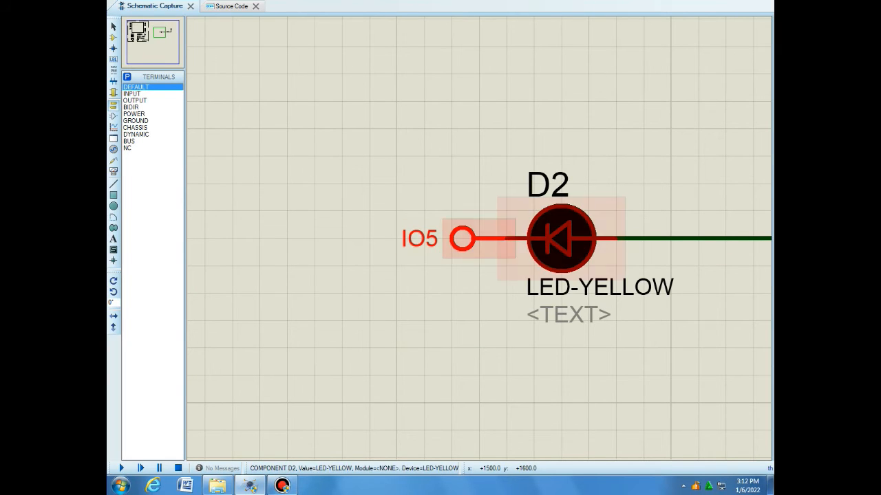
scroll(318, 433, down, 3)
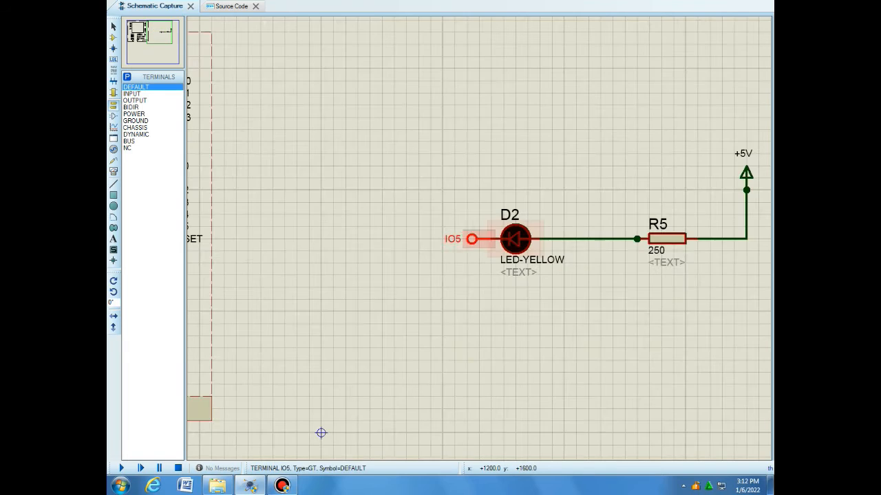
scroll(373, 369, down, 3)
scroll(633, 365, up, 6)
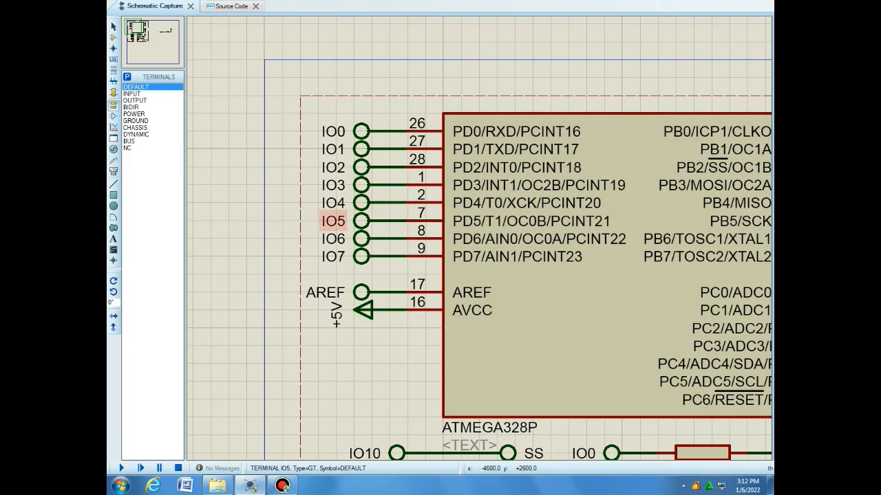
scroll(334, 221, down, 5)
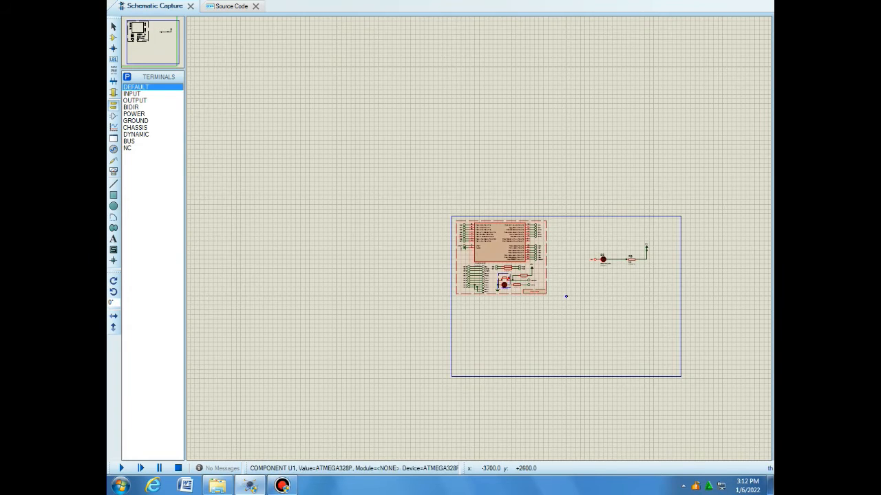
scroll(566, 296, up, 2)
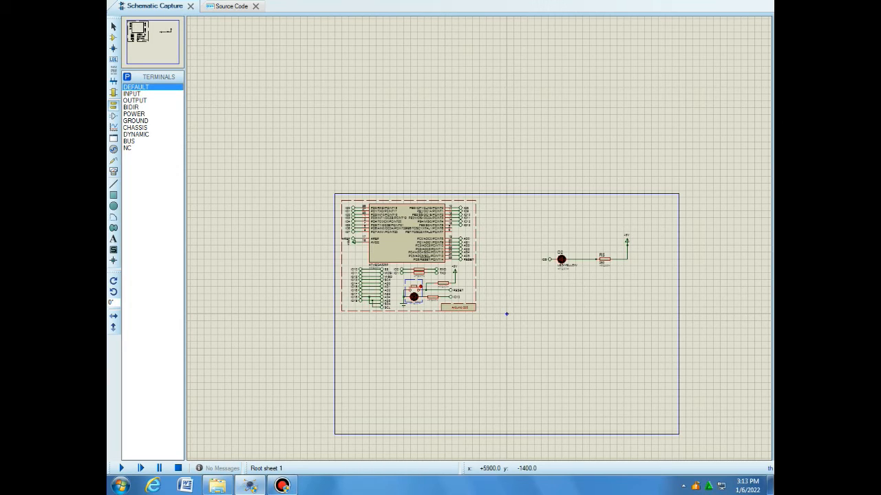
scroll(462, 354, up, 2)
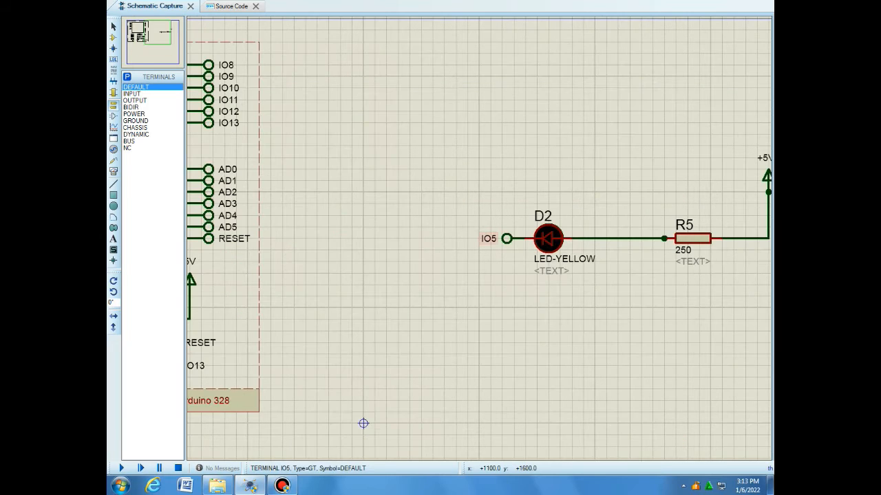
scroll(549, 276, up, 1)
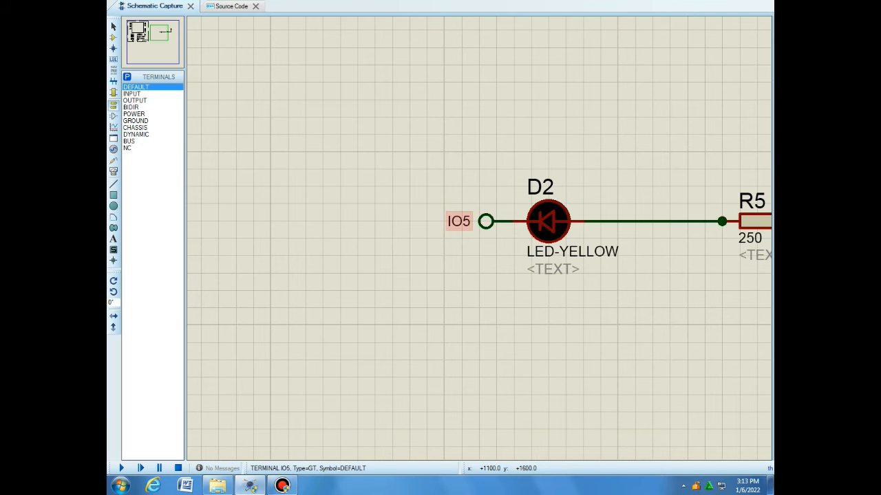
scroll(468, 230, down, 2)
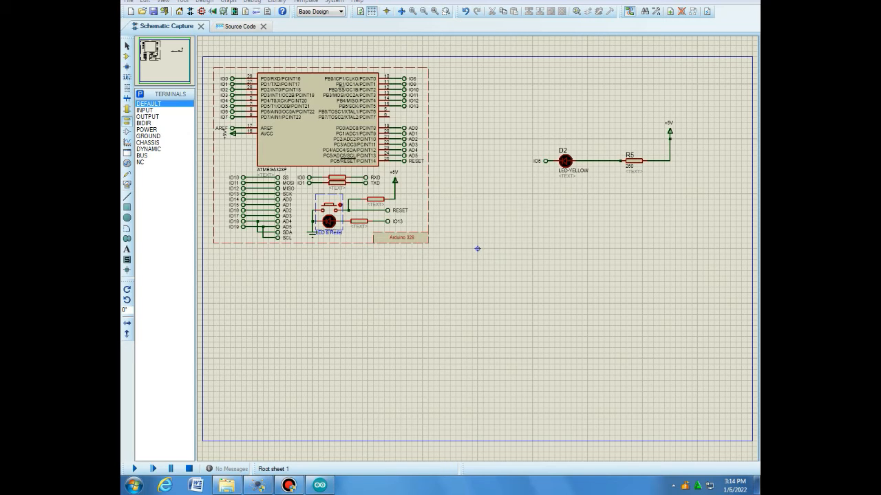
Switch to the Arduino IDE and delete the placeholder comments in setup() and loop(), along with the spare blank line in loop()
mouse_move(319, 486)
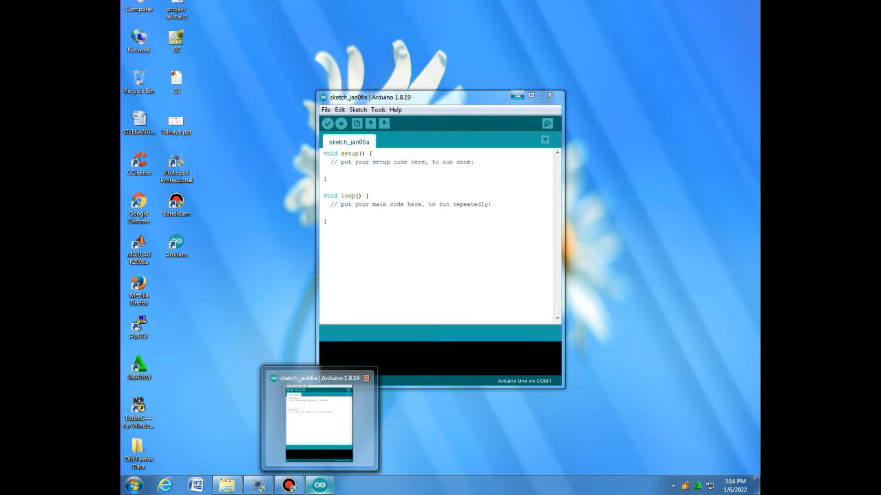
click(319, 422)
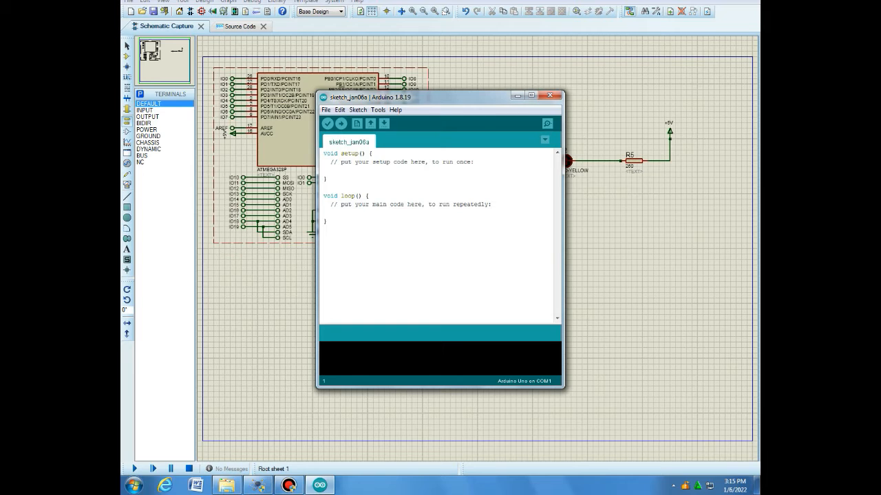
triple_click(381, 163)
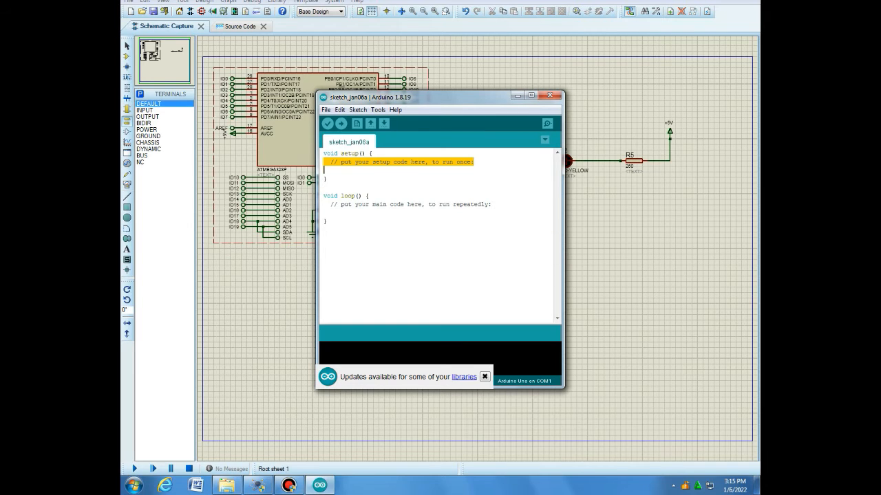
key(BackSpace)
key(Down)
key(Down)
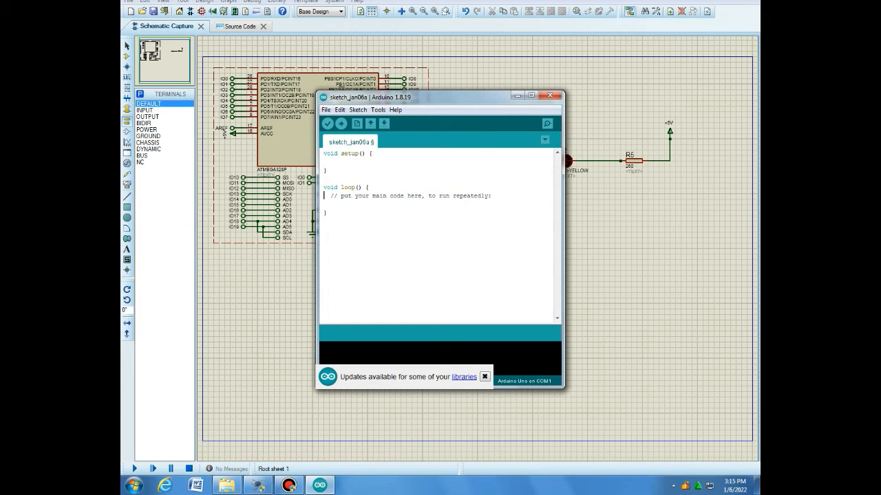
key(shift+Home)
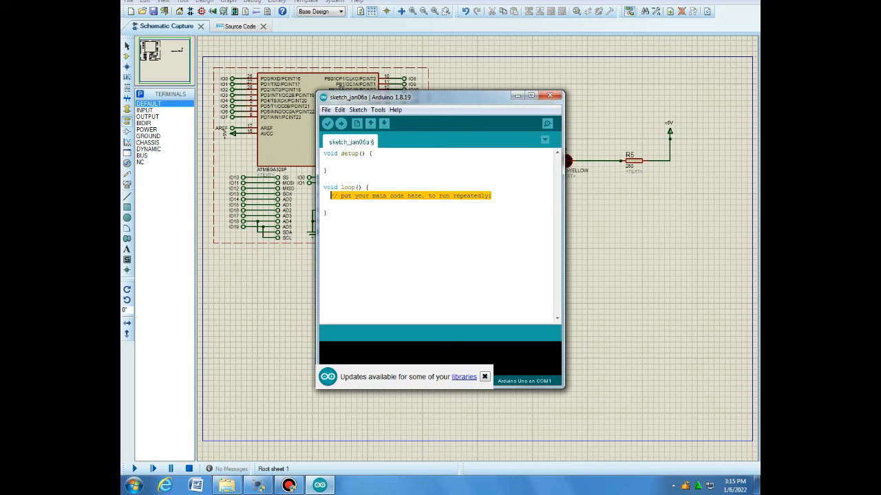
key(BackSpace)
key(Down)
key(Delete)
Insert a line above setup() containing the declaration "int led = 5"
key(Up)
key(Up)
key(Up)
key(Up)
key(Up)
key(Up)
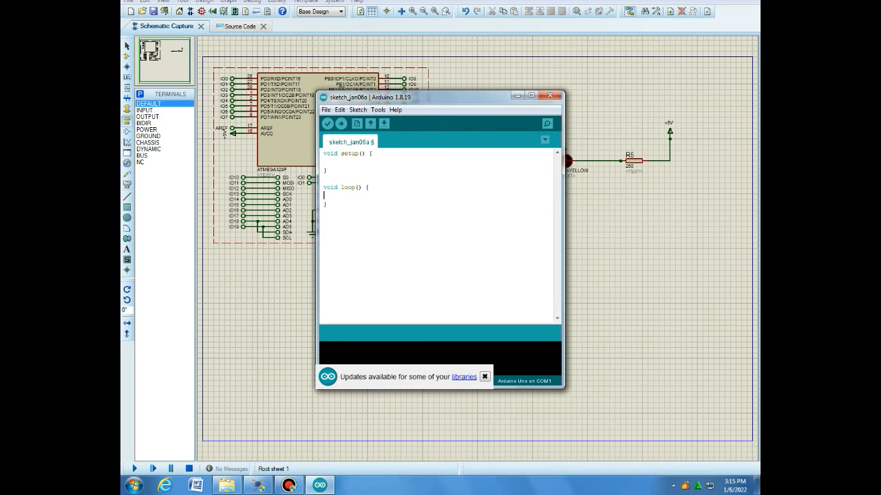
key(Return)
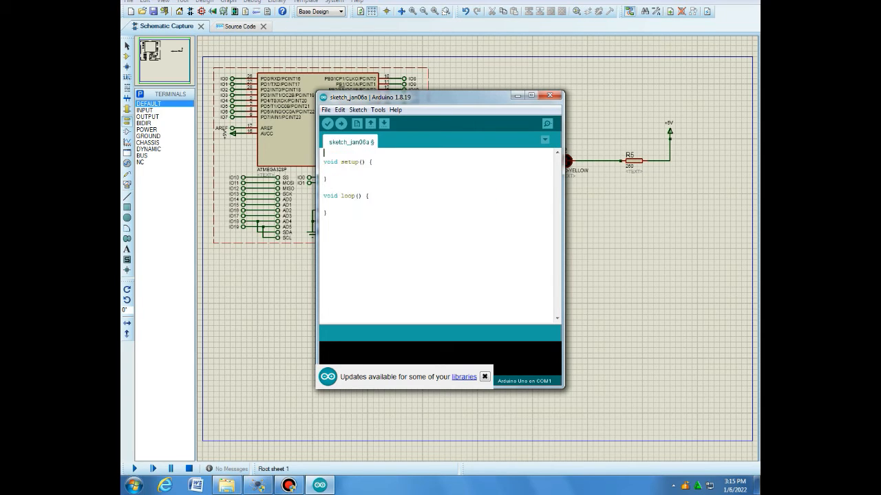
text(int)
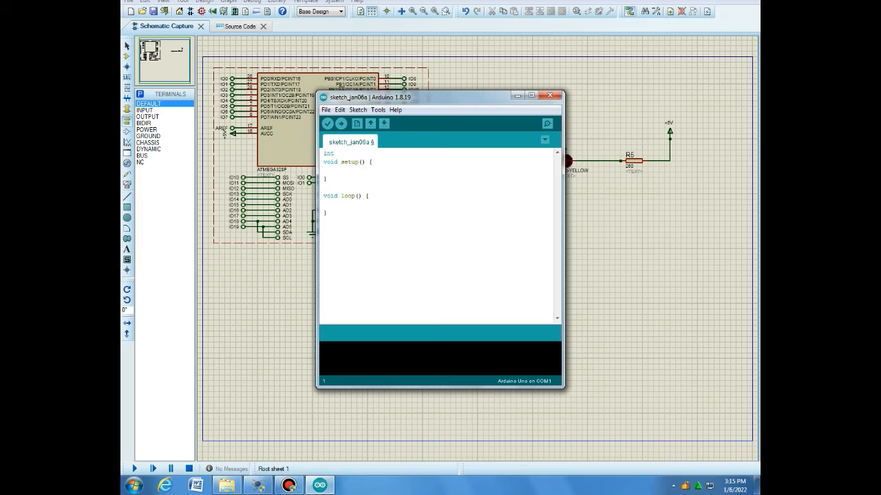
text( led = 5)
Move the opening brace of setup() onto its own line
key(Up)
key(Right)
key(Right)
key(End)
key(Left)
key(Left)
key(Right)
key(Return)
Write the statement "pinMode(5,OUTPT);" inside setup()
key(Down)
text(pinMode)
text((5,OUTPT)
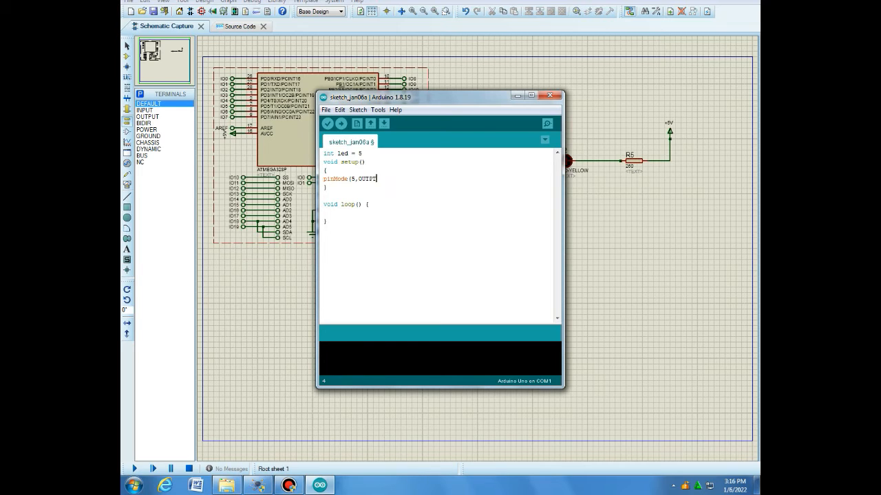
text();)
Remove the blank line between setup() and loop(), and put loop()'s opening brace on its own line
click(327, 187)
key(Down)
key(Delete)
key(End)
key(BackSpace)
key(BackSpace)
key(Return)
text({)
Write "digitalWrite(led,HIGH);" as the first statement in loop() and start a new line
key(Down)
text(digitalWrite(led,HIGH)
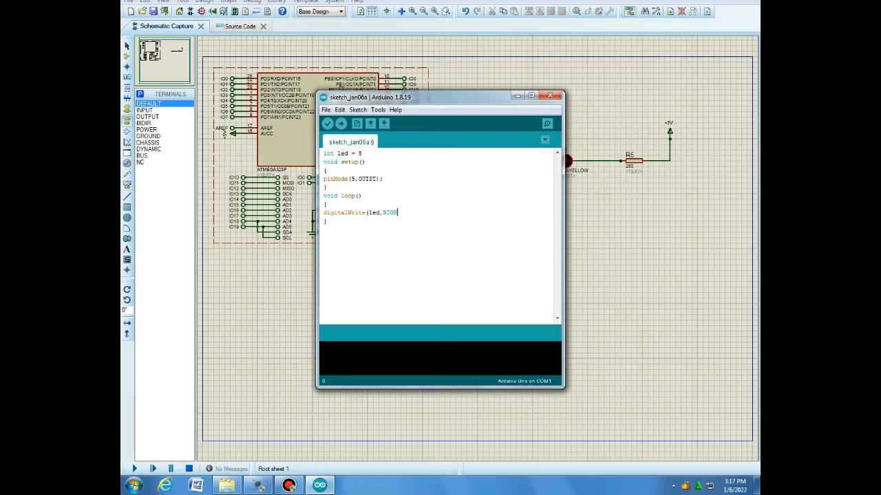
text();)
key(Return)
Add "delay(1000);" in lowercase below the HIGH statement, followed by a new line
text(DELAY9)
key(BackSpace)
key(BackSpace)
key(BackSpace)
key(BackSpace)
key(BackSpace)
key(BackSpace)
text(delay(1000);)
key(Return)
key(Up)
key(Up)
key(shift+Down)
key(shift+Down)
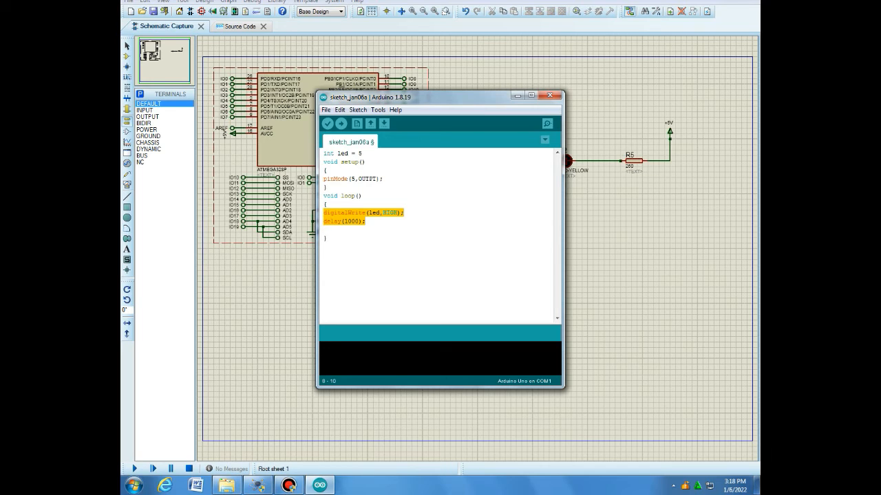
key(Down)
key(Up)
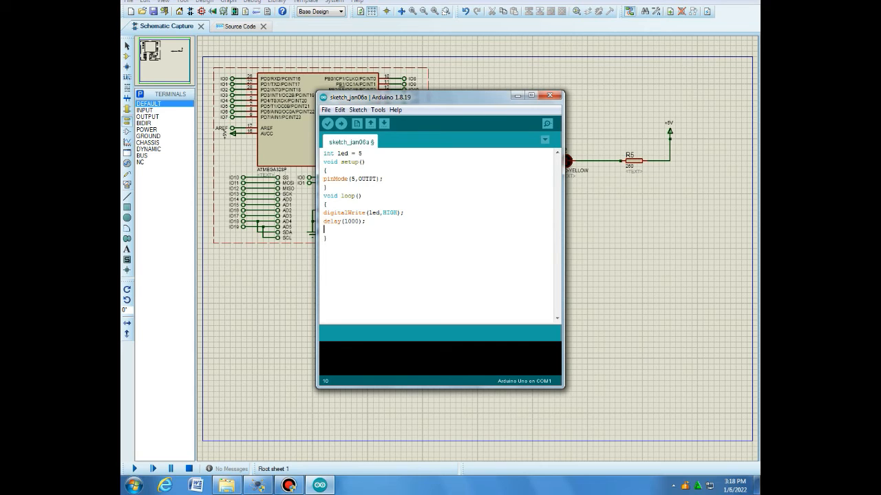
Add the statement "digitalWrite(led,LOW);" below the delay in loop()
text(digitalWe)
key(BackSpace)
text(rite()
text(led)
text(,)
text(LOW))
text(;)
Add a second "delay(1000);" statement below the digitalWrite LOW line in loop()
text(D)
key(BackSpace)
text(delay())
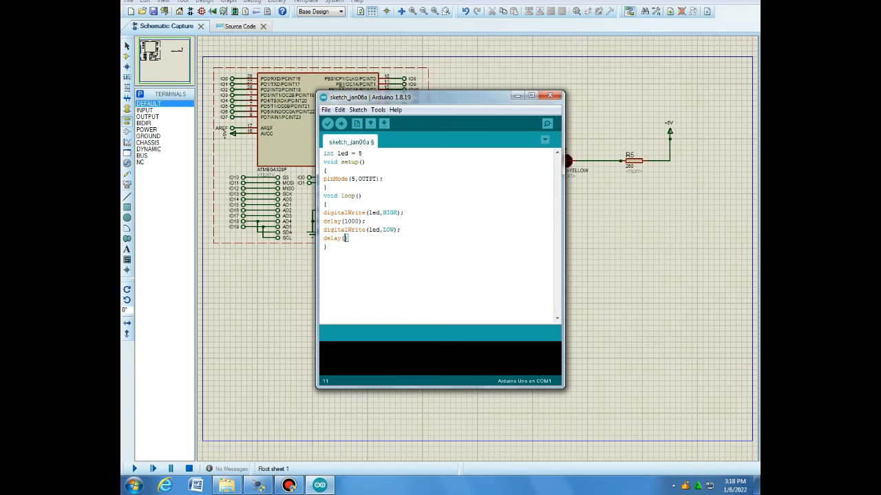
text(1000;)
Review the sketch code line by line, examining the HIGH and LOW writes, their delays and the loop() braces
key(Up)
key(Up)
key(Up)
key(Up)
key(Down)
key(Up)
key(Up)
drag(324, 213, 393, 213)
drag(393, 213, 406, 213)
key(Down)
key(Down)
key(Down)
key(shift+Left)
key(shift+Left)
key(shift+Left)
key(shift+Left)
key(shift+Left)
key(shift+Left)
key(shift+Left)
key(shift+Left)
key(shift+Left)
key(shift+Left)
key(shift+Left)
key(shift+Left)
click(359, 196)
click(328, 204)
Save the sketch to the Desktop under the name LED
click(325, 109)
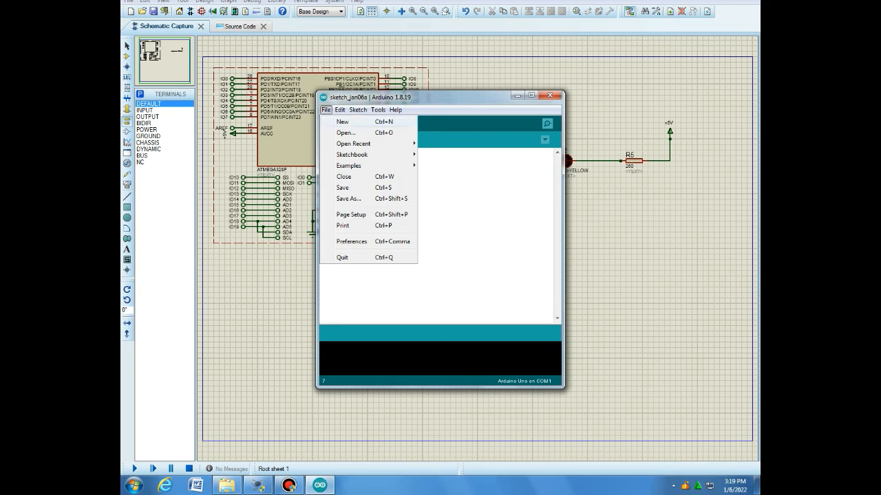
click(343, 188)
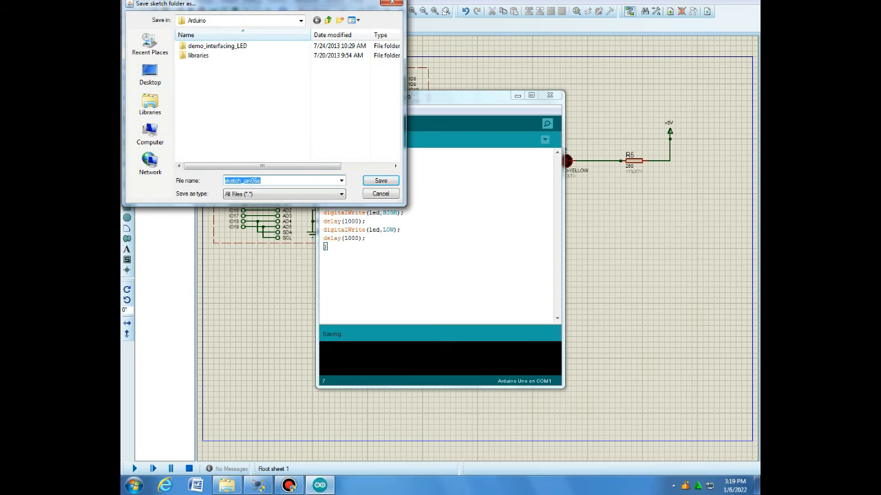
text(LED)
click(150, 75)
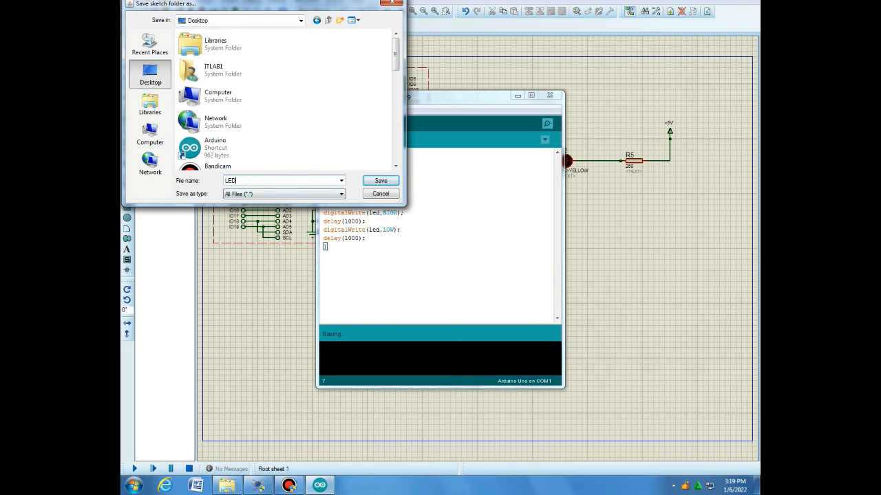
key(Return)
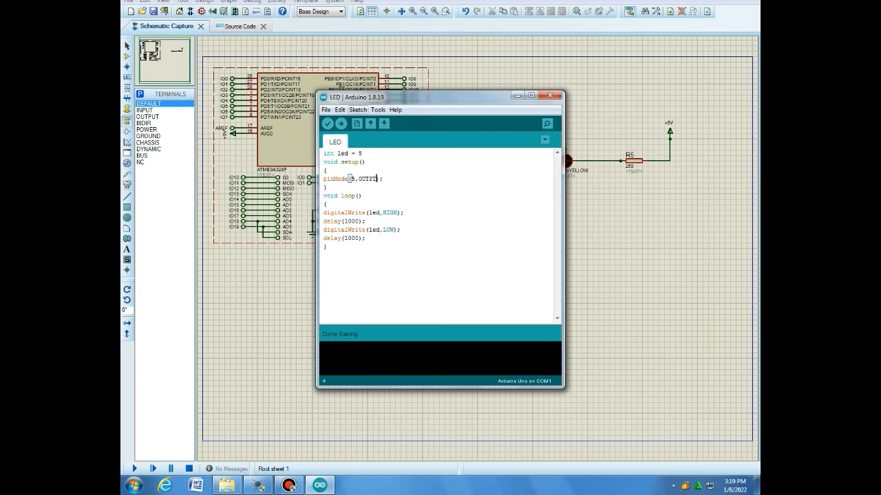
Move the Arduino window clear of the microcontroller schematic and try to export the compiled binary of the sketch
drag(402, 98, 557, 97)
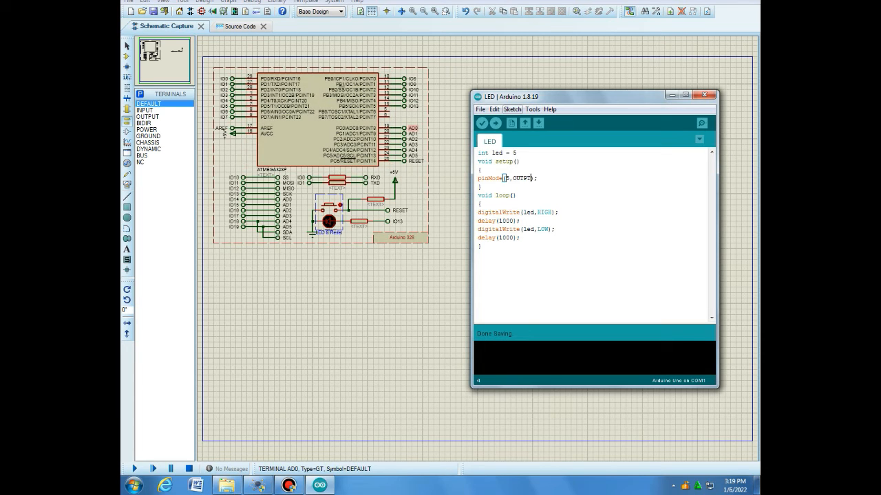
key(alt+space)
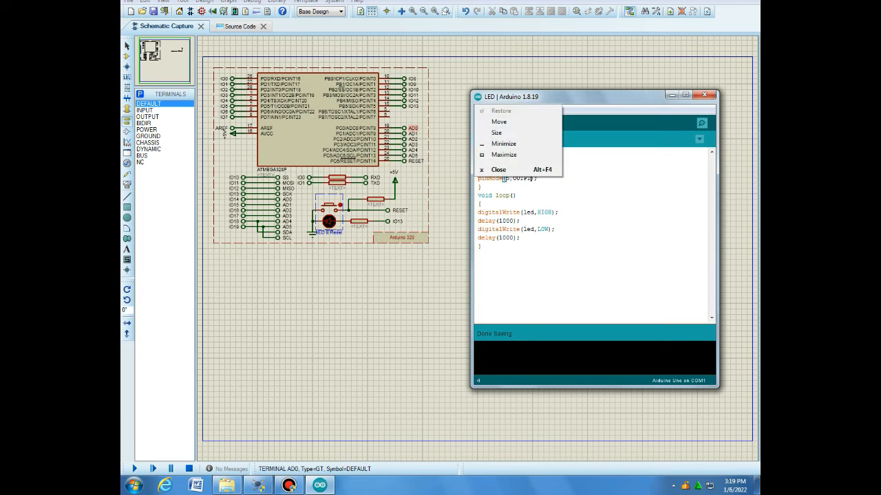
key(Escape)
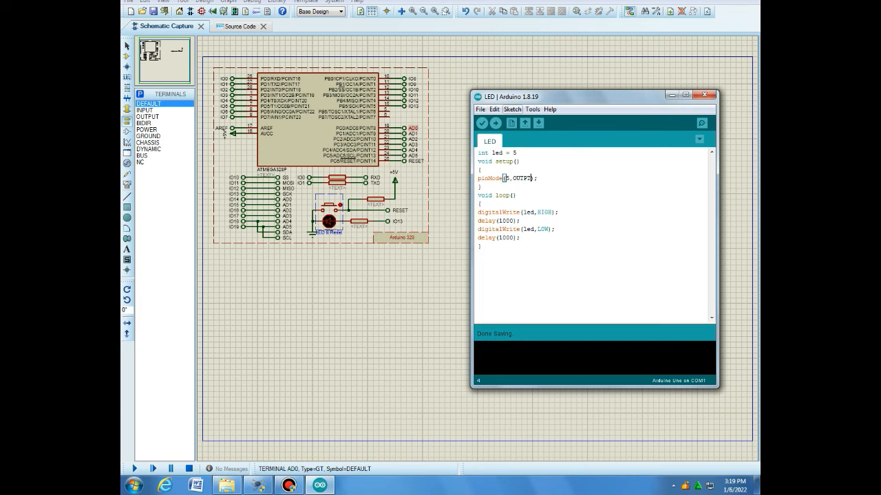
click(512, 110)
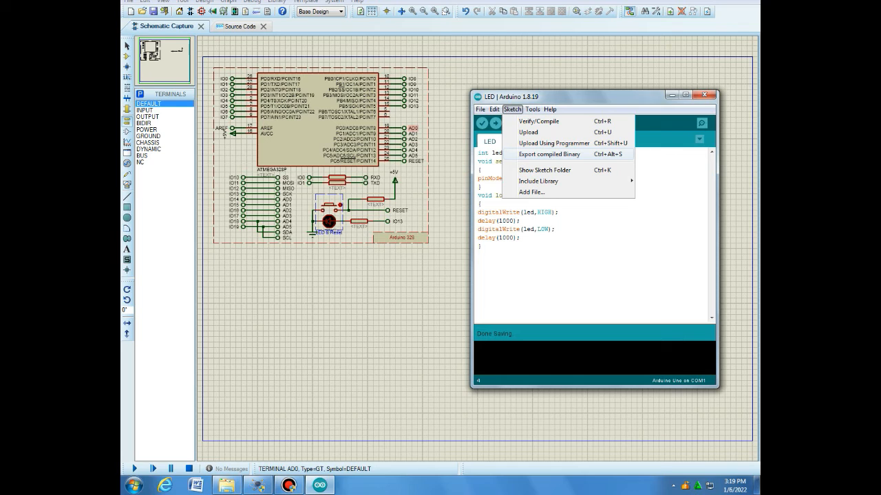
key(Return)
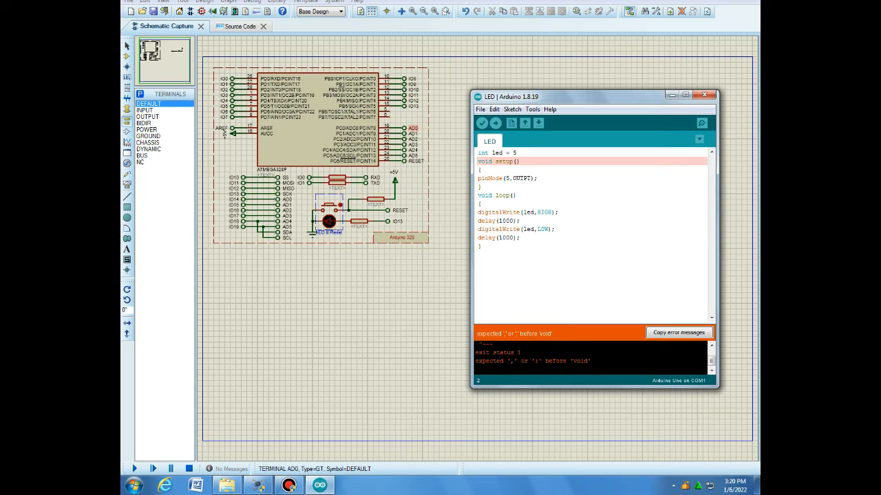
Add the missing semicolon after "int led = 5", check the compiler error text, and retry exporting the compiled binary
key(Up)
text(;)
double_click(488, 361)
click(490, 361)
double_click(512, 361)
drag(486, 353, 592, 361)
click(590, 362)
scroll(591, 361, up, 3)
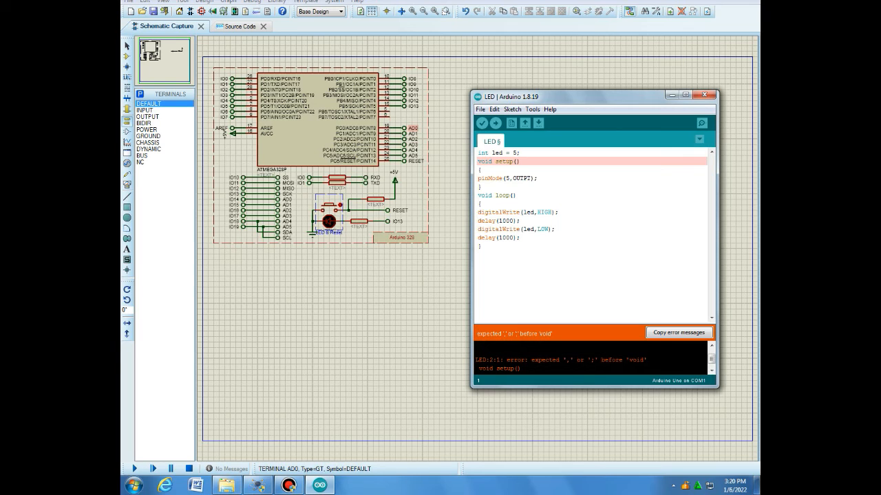
scroll(592, 358, down, 2)
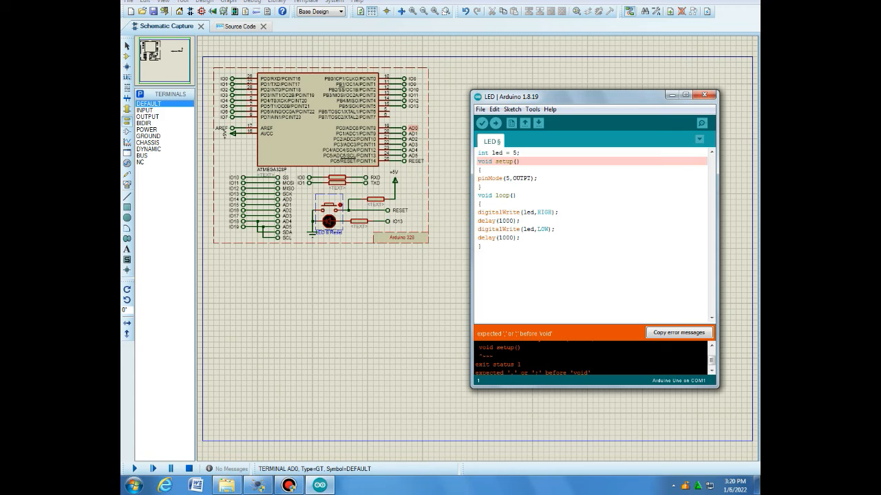
click(512, 109)
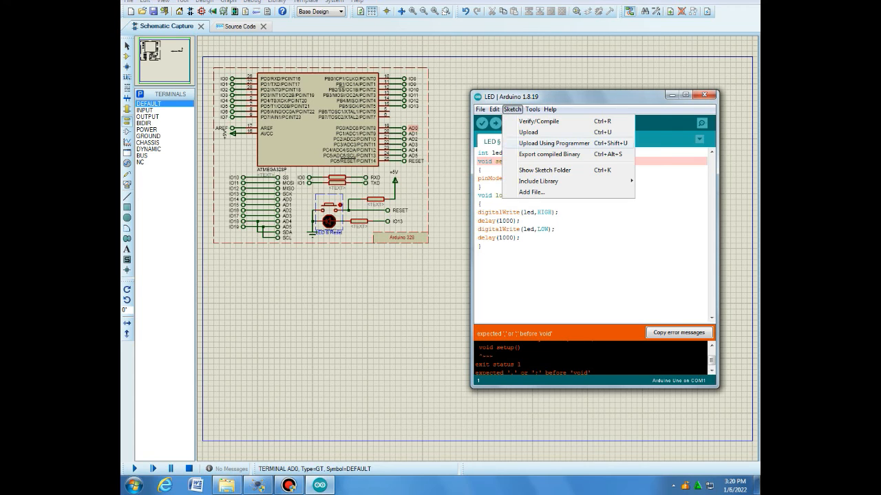
click(549, 155)
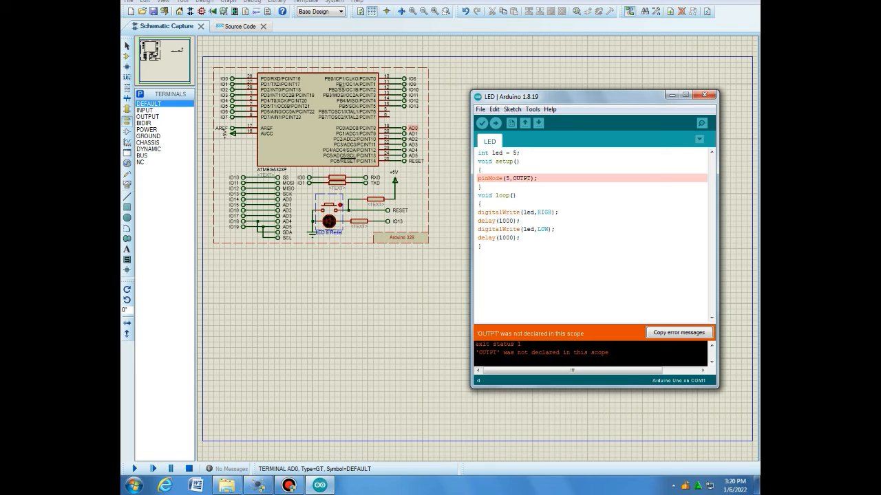
Correct the pinMode argument to OUTPUT and export the compiled binary
text(U)
click(512, 109)
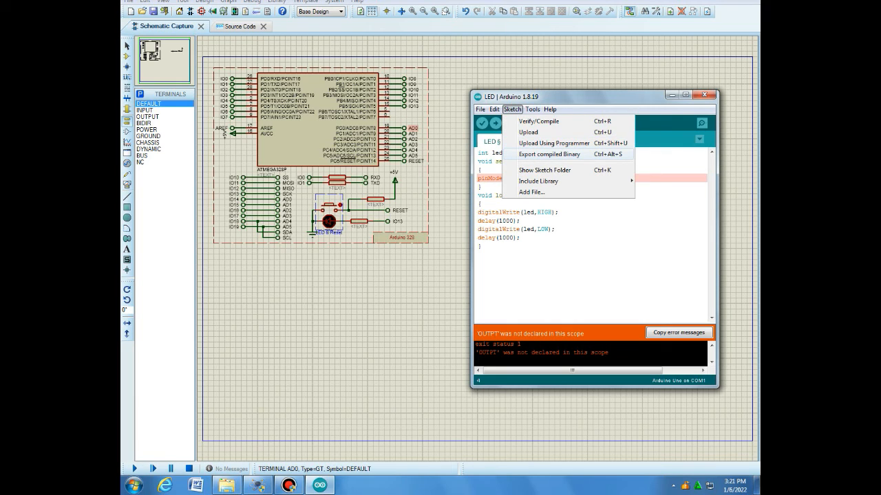
click(549, 154)
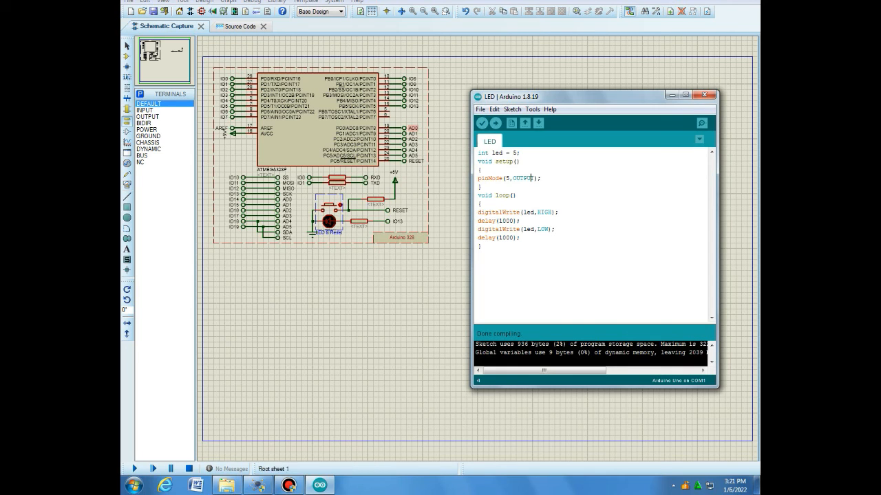
click(482, 188)
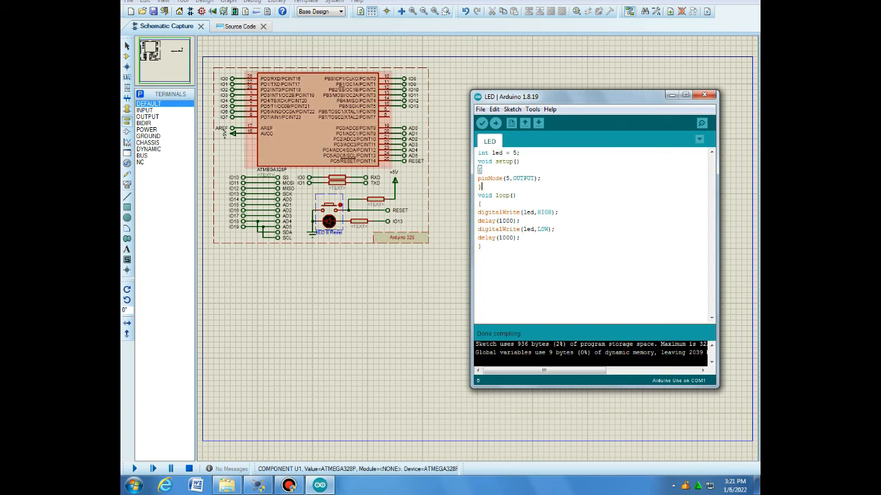
Locate the saved LED folder on the desktop and return to the Proteus schematic
click(757, 486)
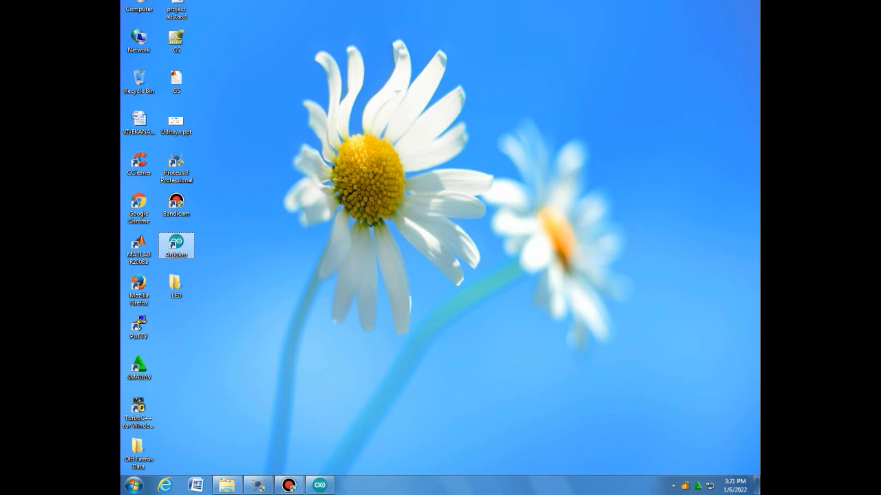
click(176, 286)
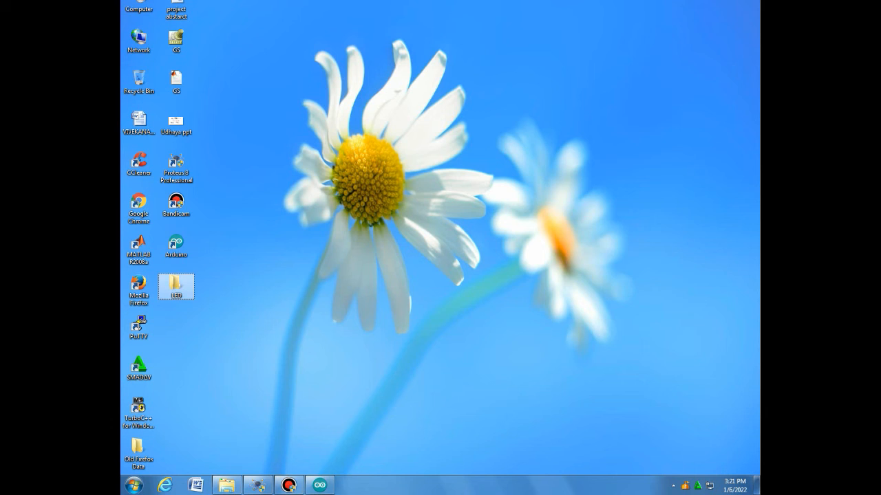
click(258, 486)
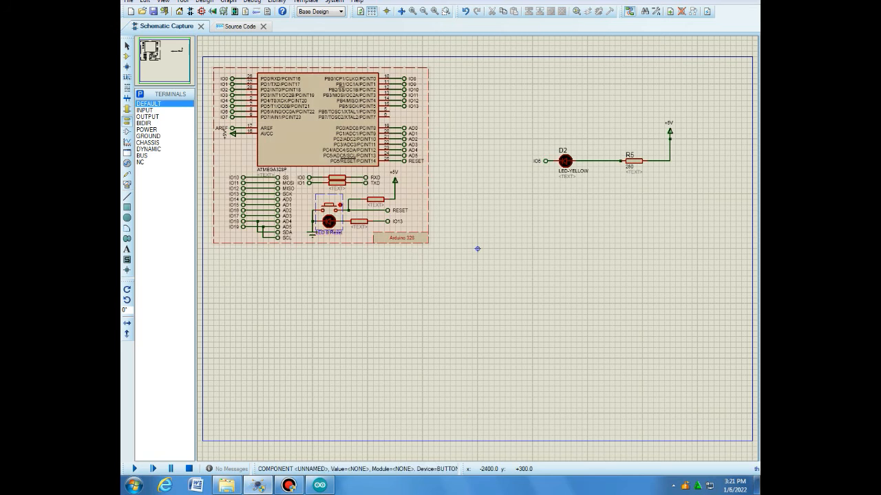
Assign LED.ino.standard.hex from the Desktop's LED folder as the program file of the ATMEGA328P component
double_click(332, 134)
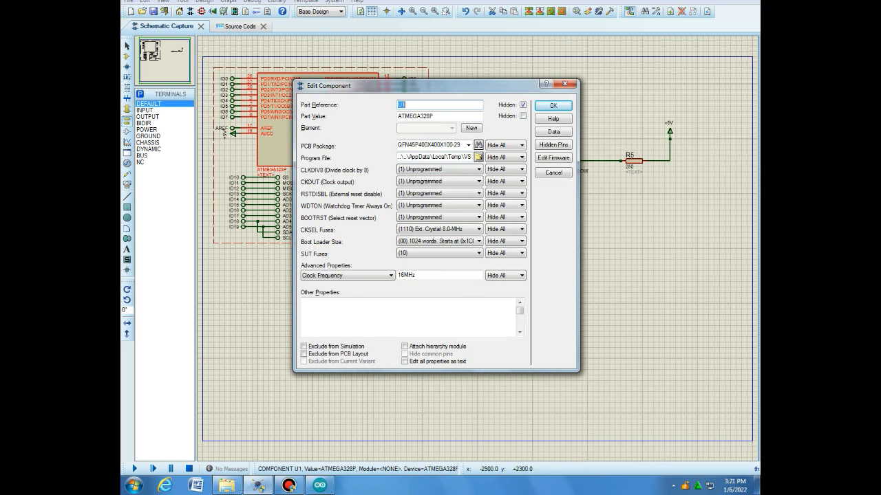
click(478, 157)
click(289, 188)
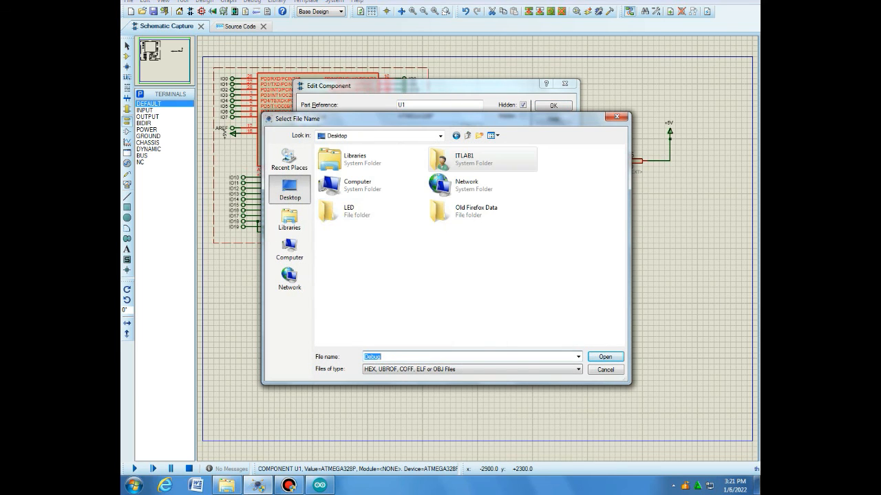
click(371, 211)
double_click(371, 211)
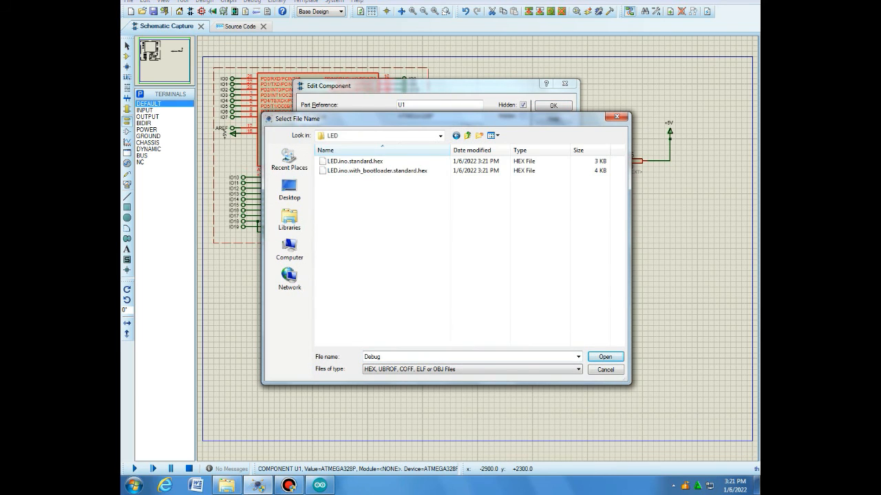
click(355, 161)
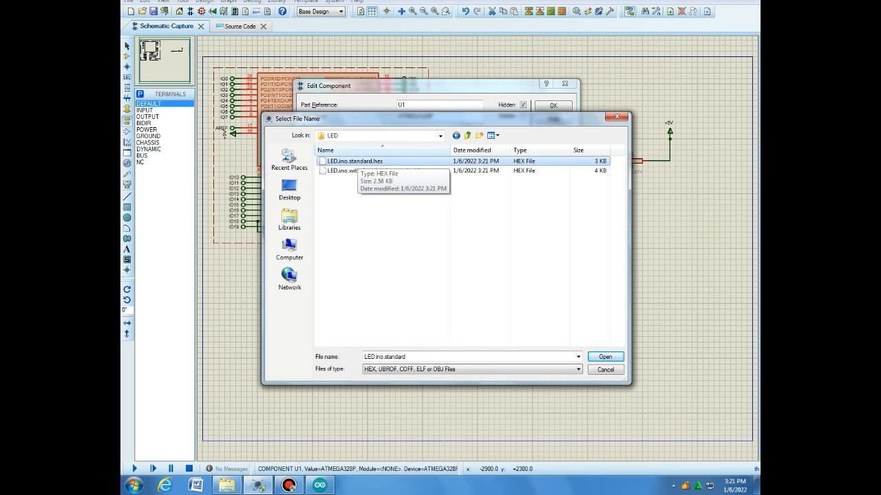
click(605, 357)
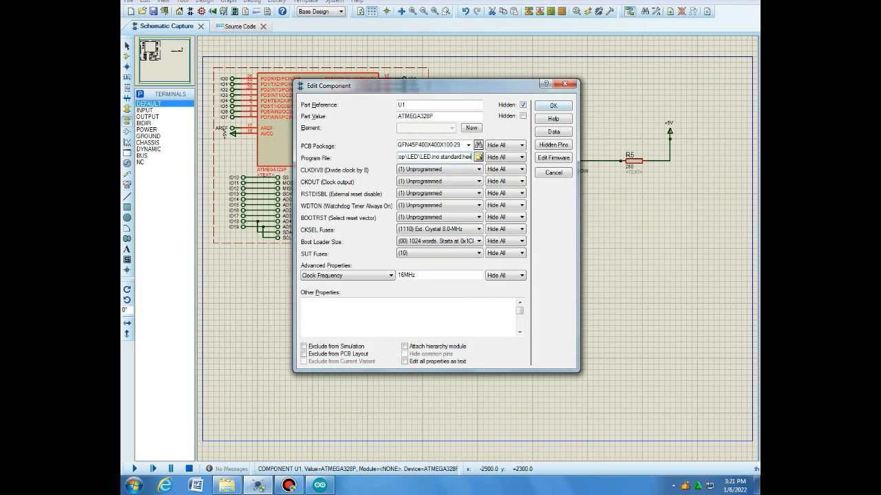
click(552, 105)
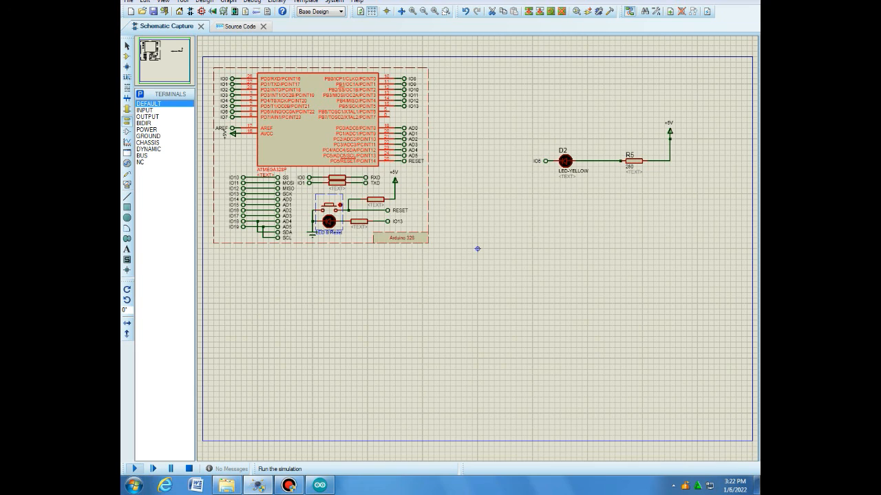
Run the simulation and observe the yellow LED D2 on IO5 up close
click(135, 469)
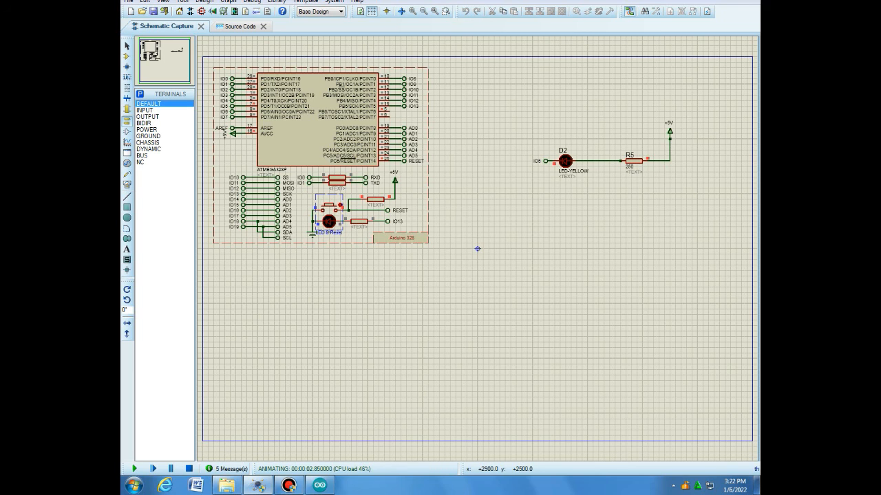
scroll(637, 111, up, 1)
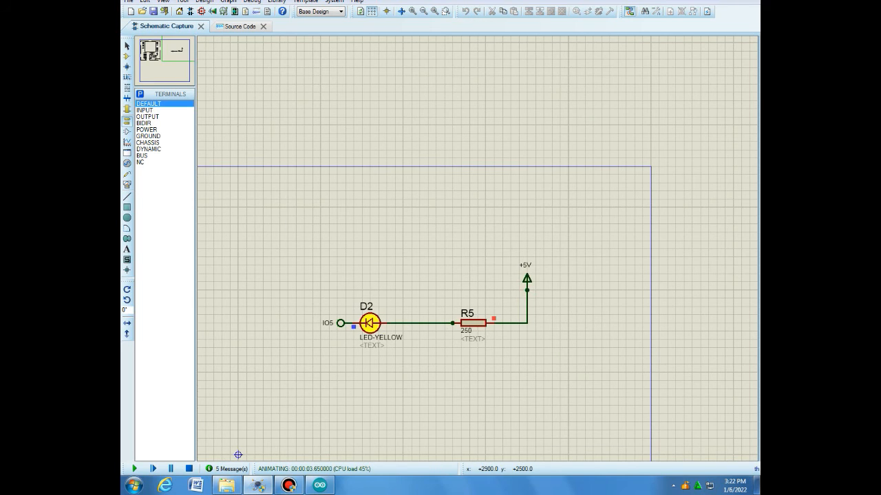
scroll(234, 420, up, 1)
scroll(477, 249, up, 1)
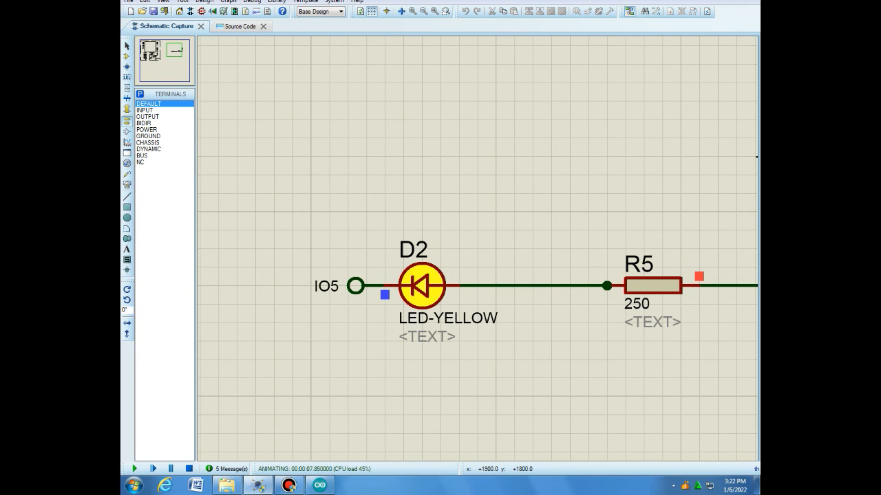
key(F7)
key(F7)
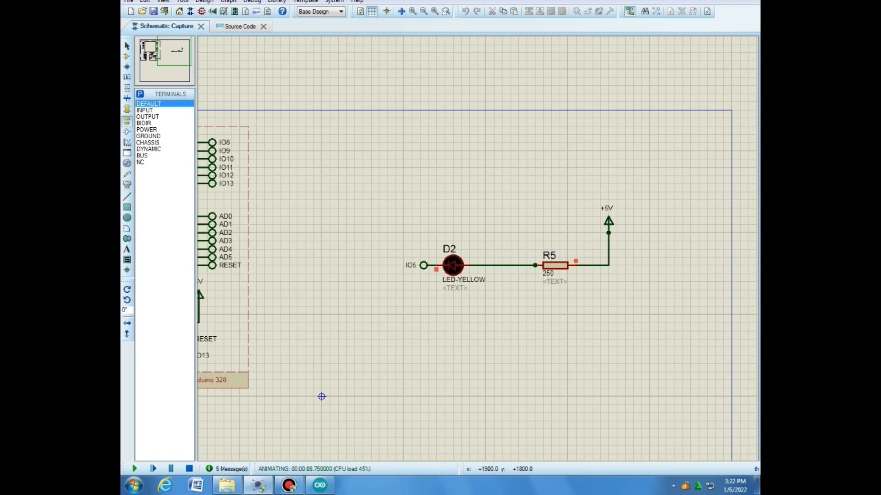